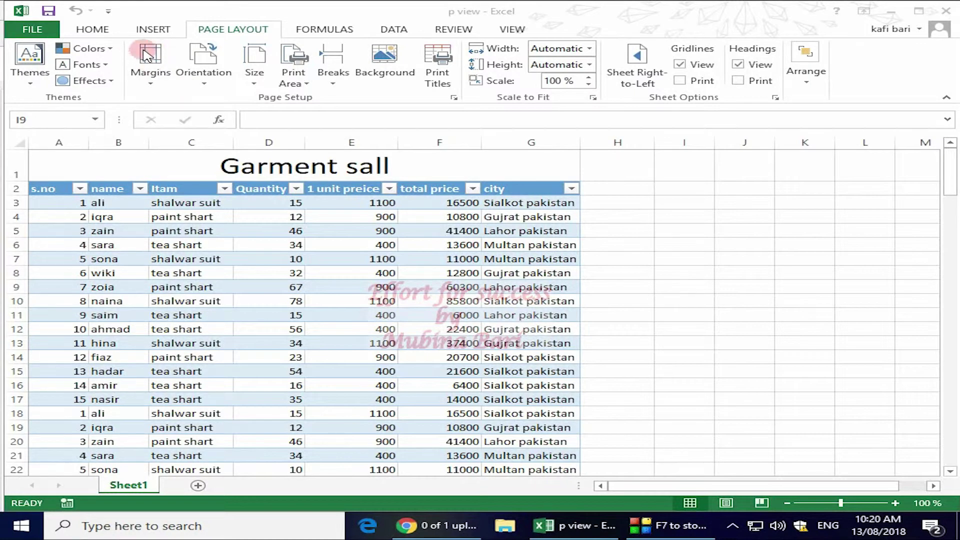
- Apply the Normal page margins preset to the Garment sall sheet, followed by the Wide preset
left_click(149, 83)
left_click(148, 80)
left_click(223, 116)
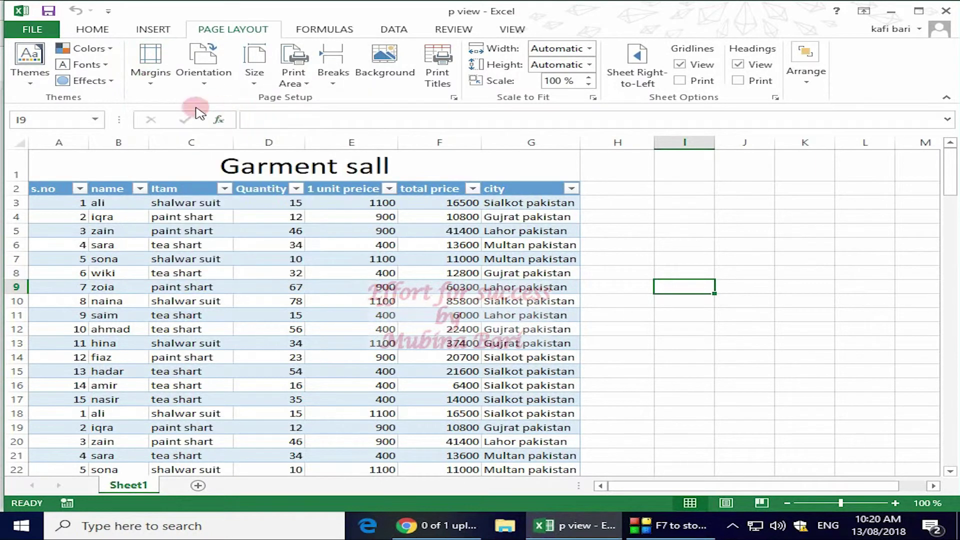
left_click(150, 81)
left_click(213, 169)
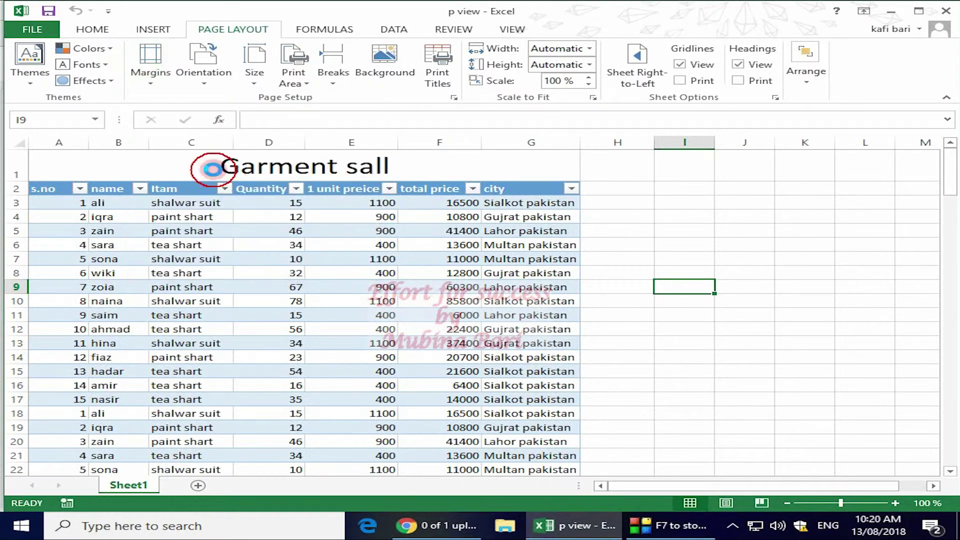
- Set the page margins of the Garment sall sheet to Normal
left_click(151, 84)
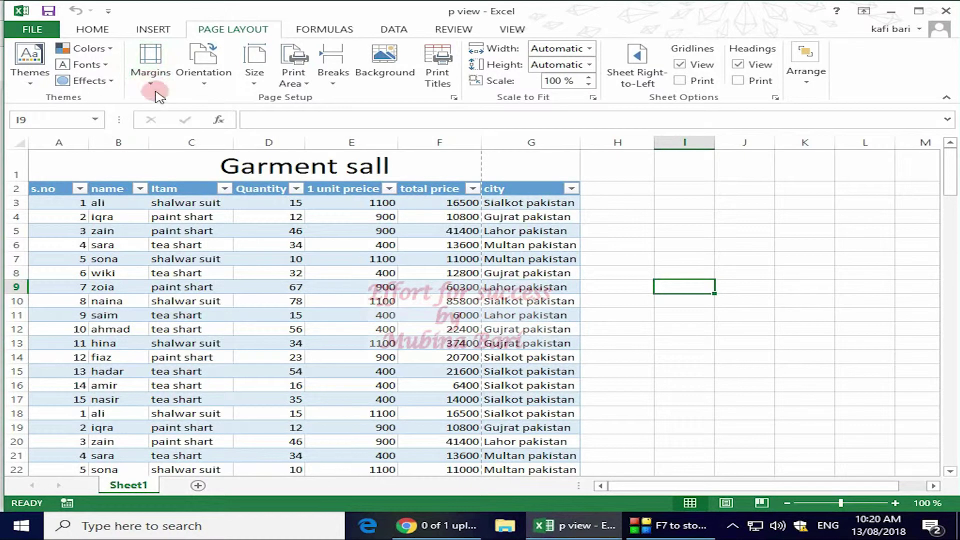
left_click(151, 82)
left_click(197, 120)
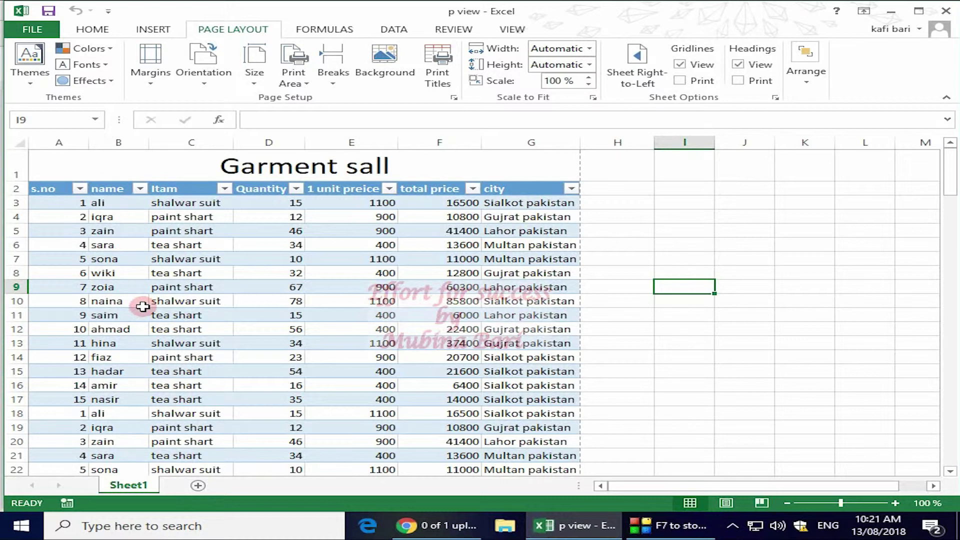
- Open the print preview and examine how the table is divided across its pages, from the first to the last and back
left_click(31, 29)
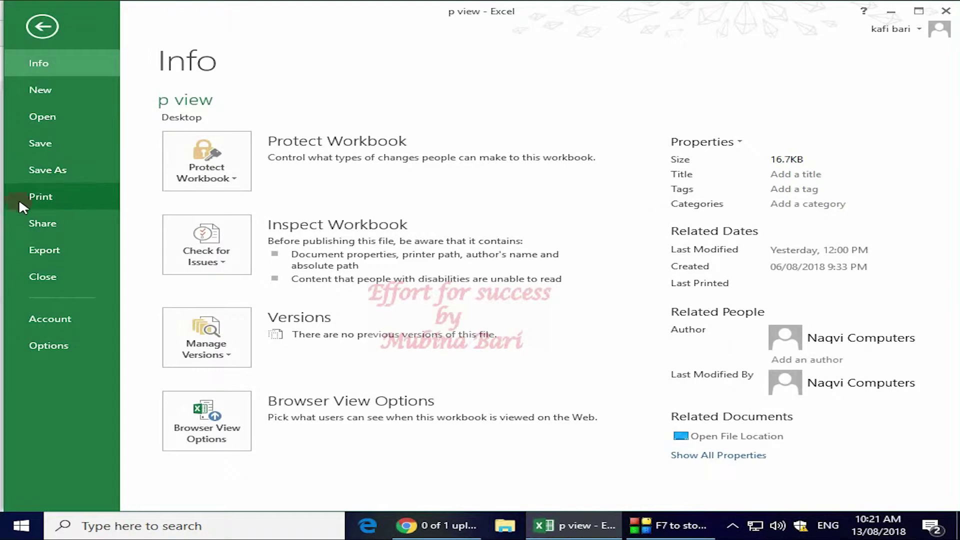
left_click(50, 200)
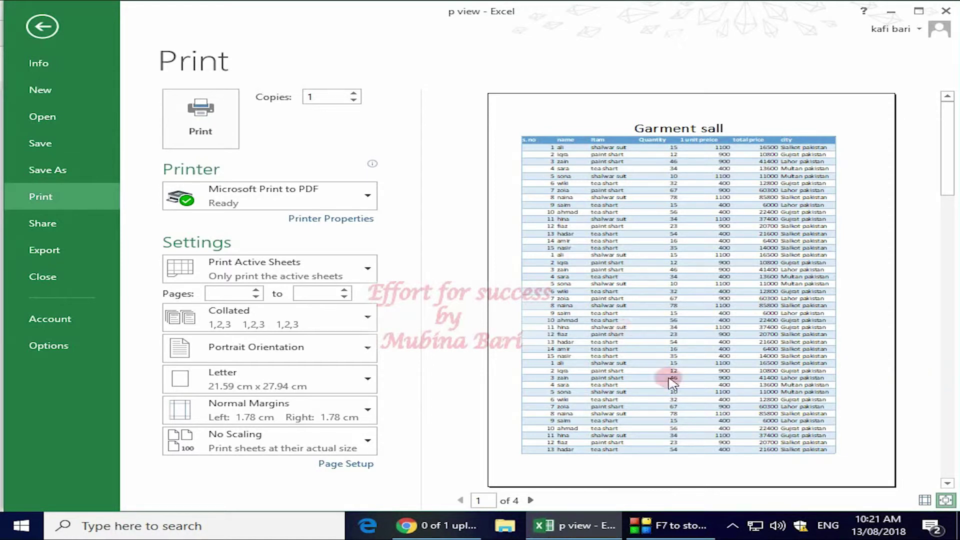
left_click(531, 500)
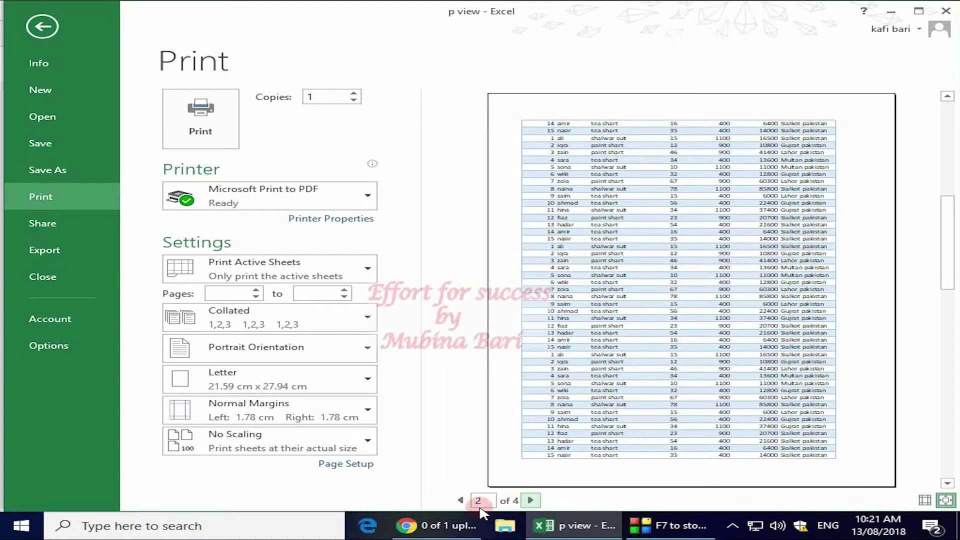
left_click(531, 501)
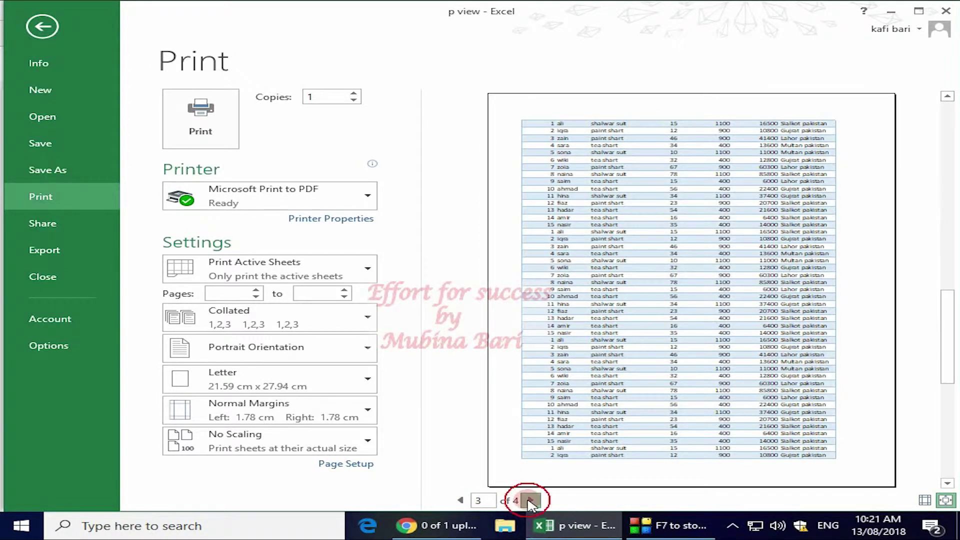
left_click(531, 500)
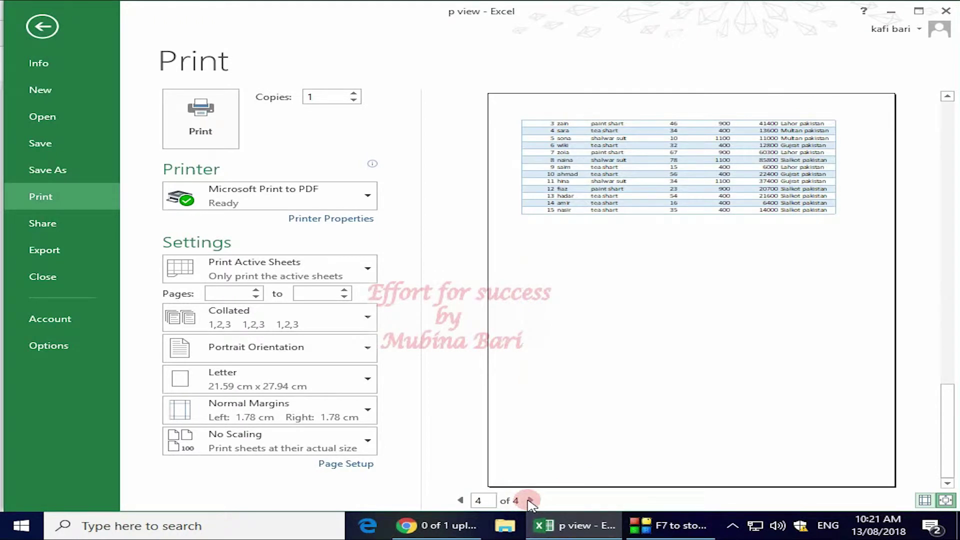
left_click(462, 500)
left_click(462, 500)
left_click(461, 501)
left_click(461, 501)
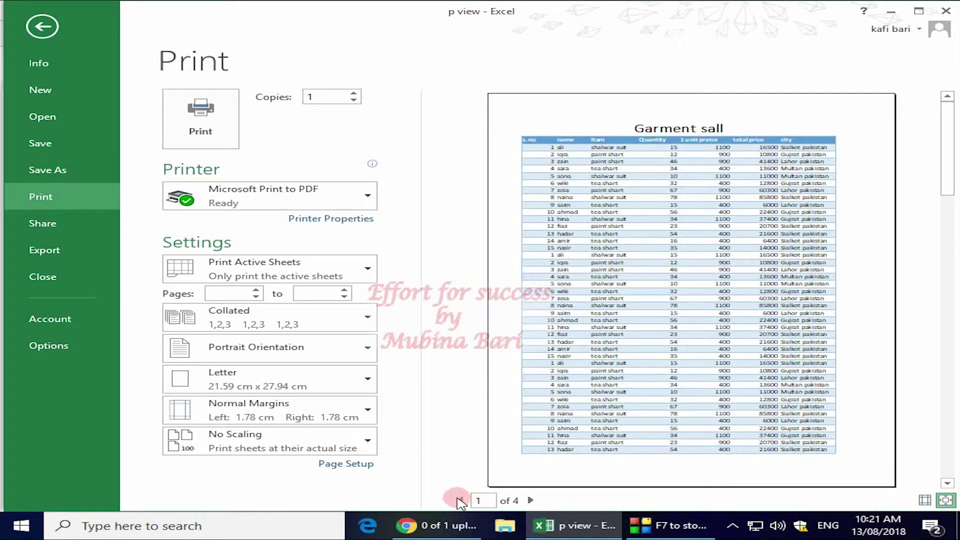
- Try the Wide and Narrow margins in the print settings and return them to Normal
left_click(368, 411)
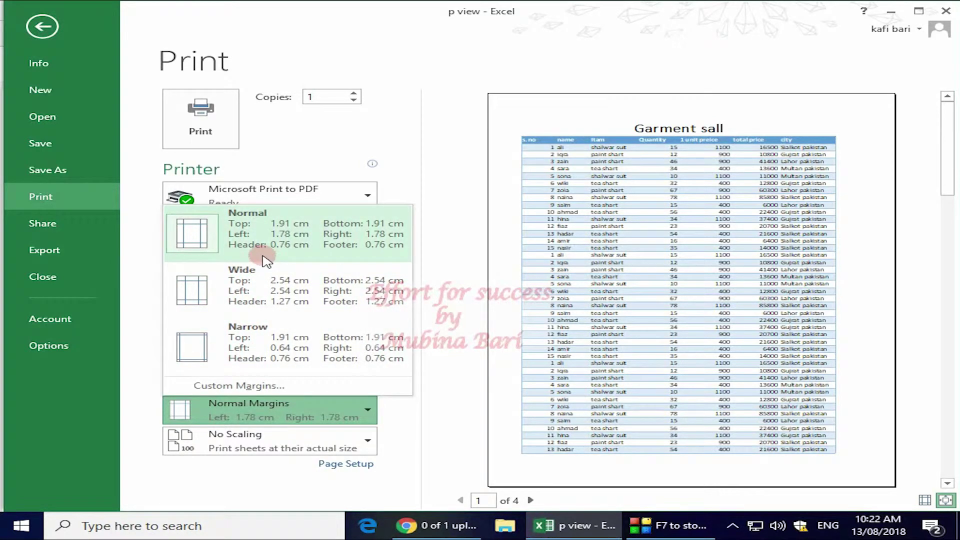
left_click(243, 294)
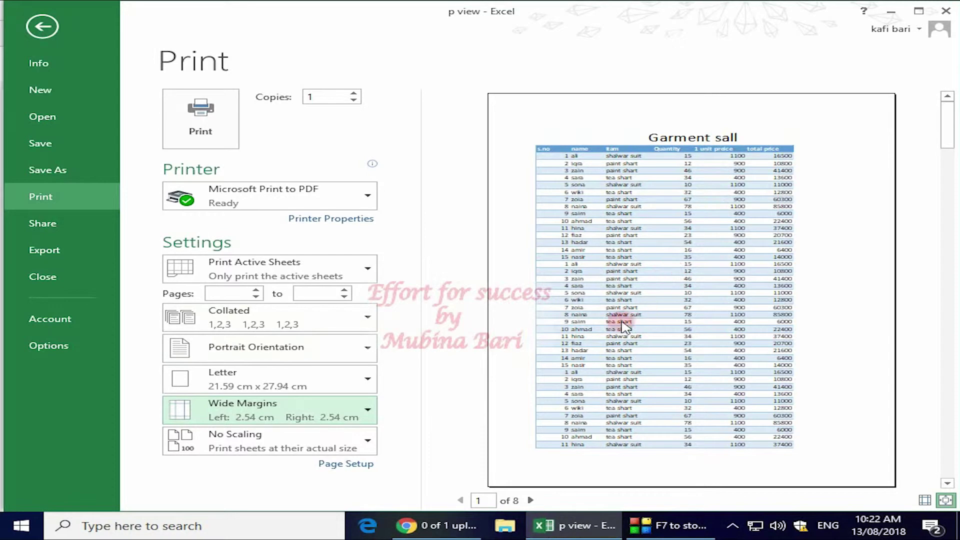
left_click(368, 413)
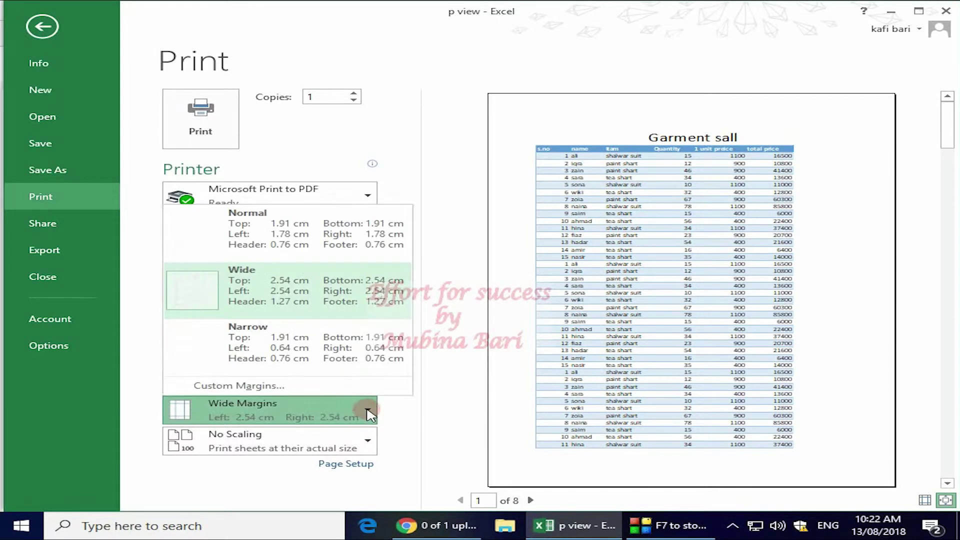
left_click(261, 346)
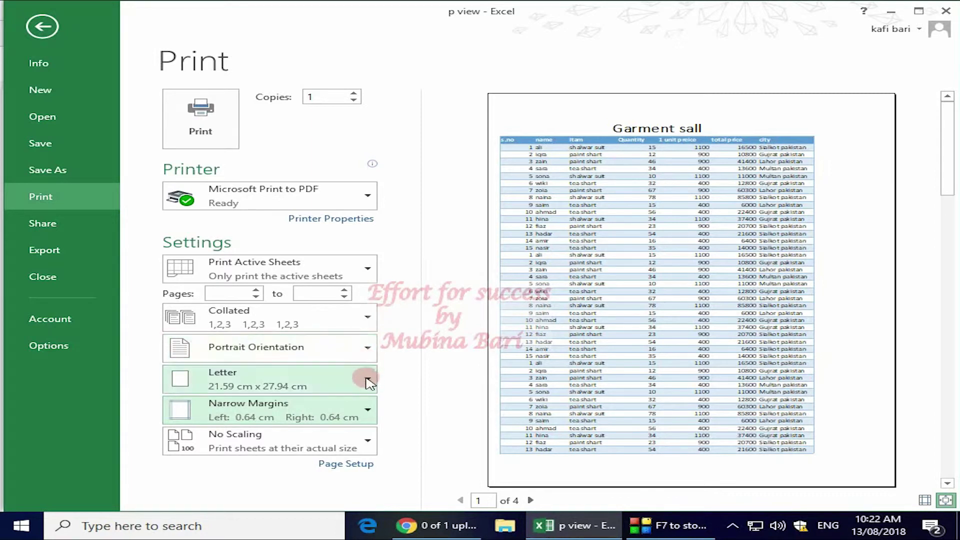
left_click(369, 410)
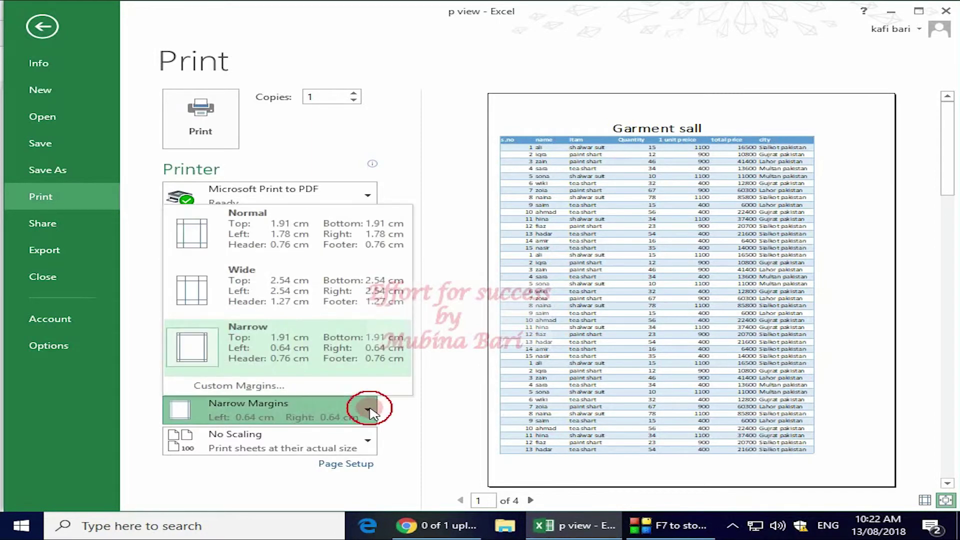
left_click(269, 233)
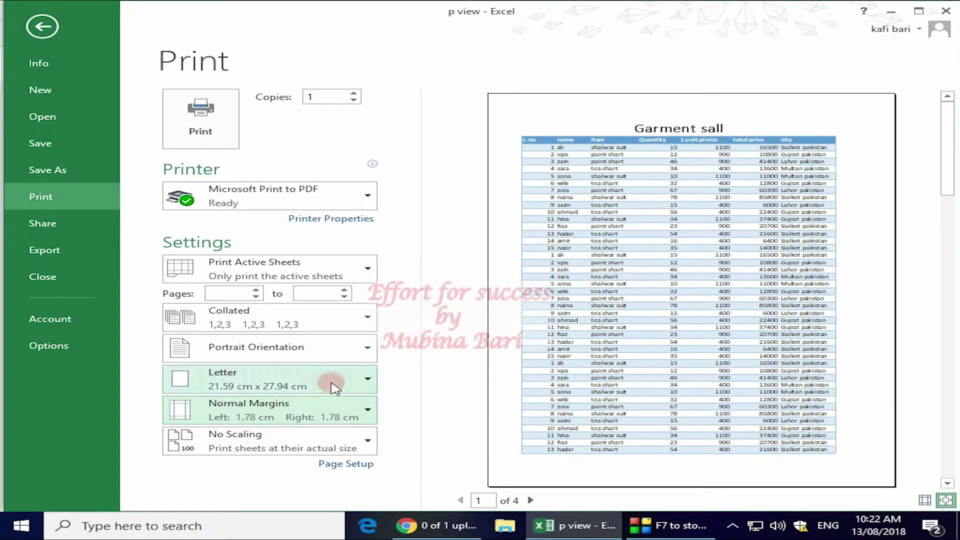
- Raise the number of print copies to 6
left_click(353, 93)
left_click(352, 93)
left_click(352, 93)
left_click(353, 93)
left_click(353, 94)
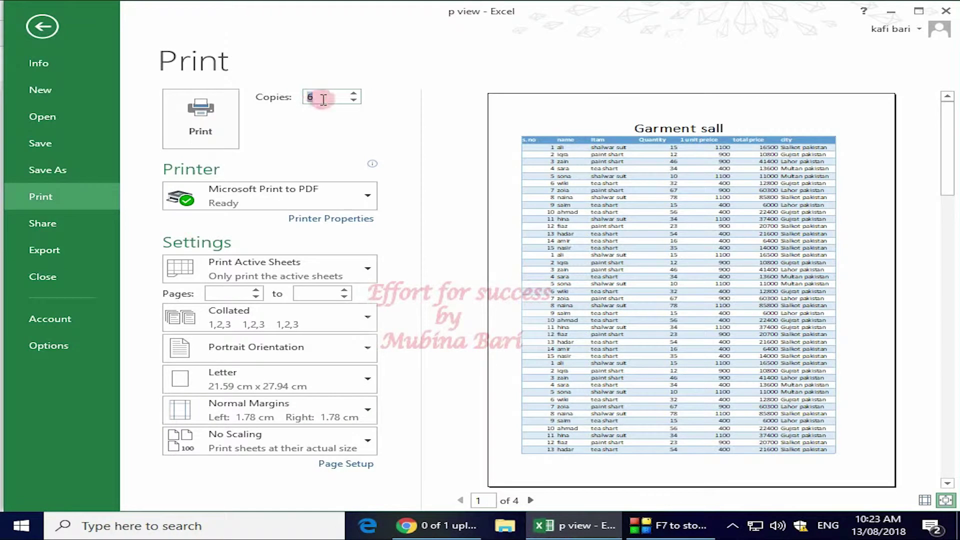
- Lower the number of print copies to 1
left_click(353, 101)
left_click(353, 101)
left_click(354, 101)
left_click(354, 101)
left_click(354, 101)
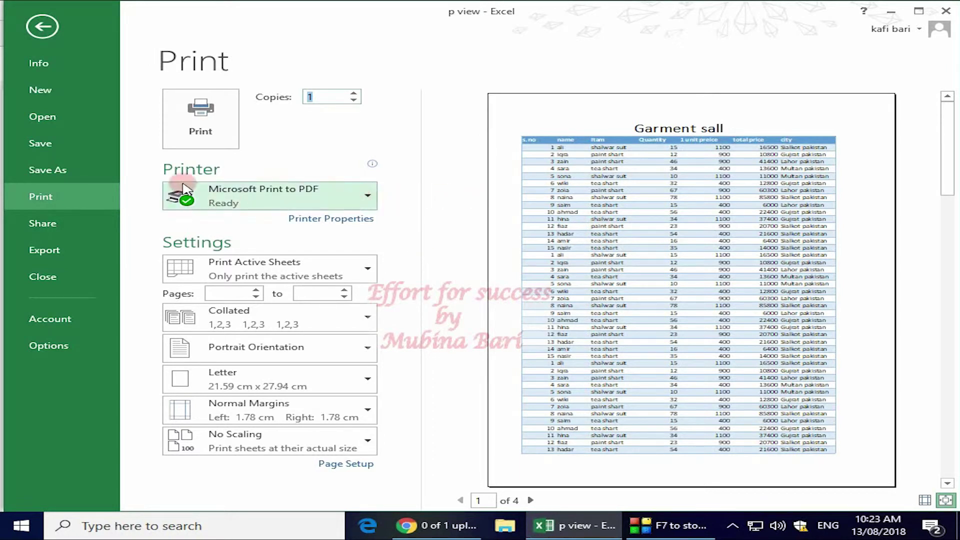
- Review the available printers and the choices for which part of the workbook to print, and return to the worksheet
left_click(367, 196)
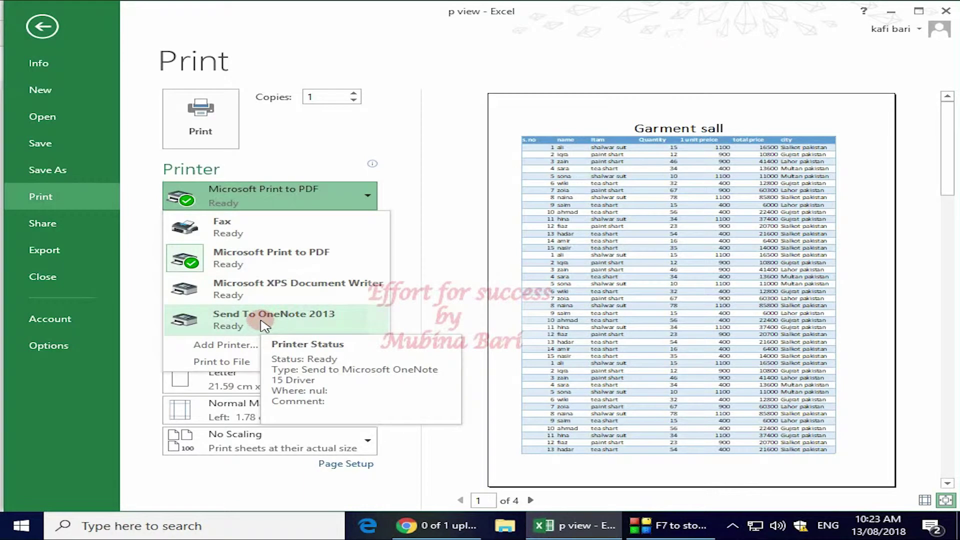
left_click(371, 196)
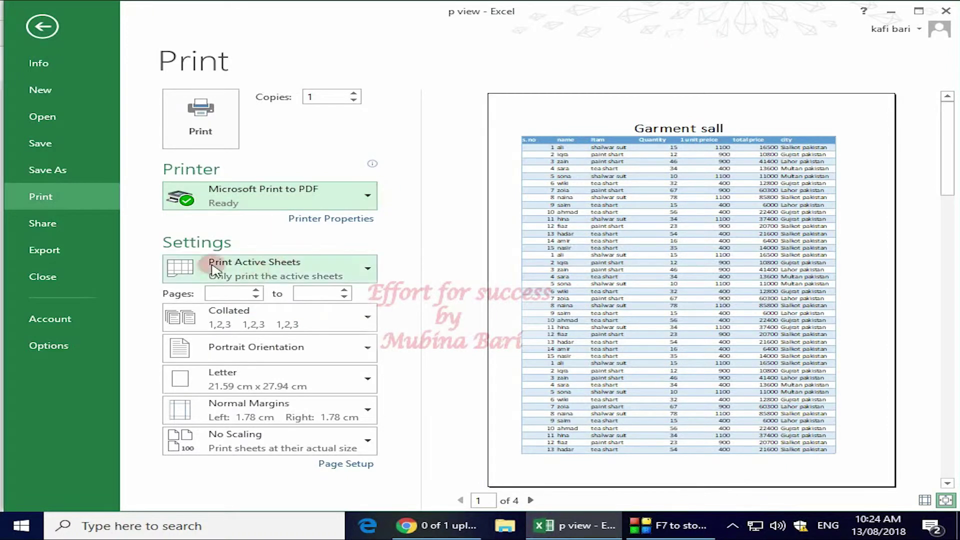
left_click(369, 270)
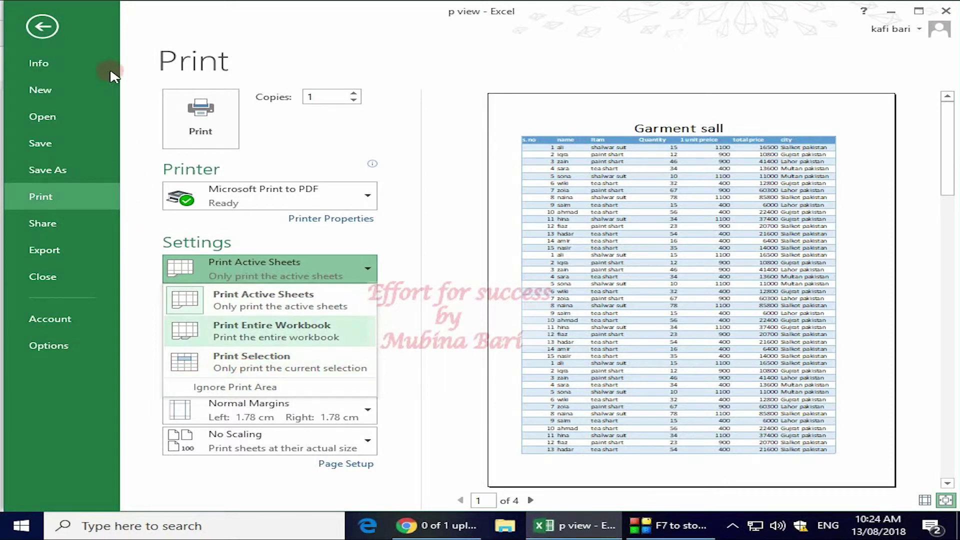
key("Escape")
key("Escape")
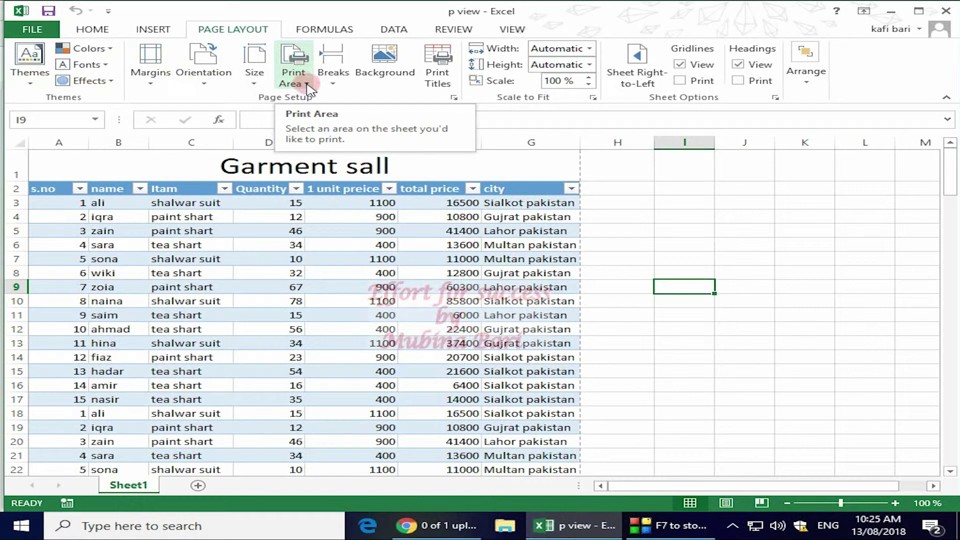
- Select cells D4:G17, set the print settings to Print Selection, and return to the worksheet
left_click(308, 89)
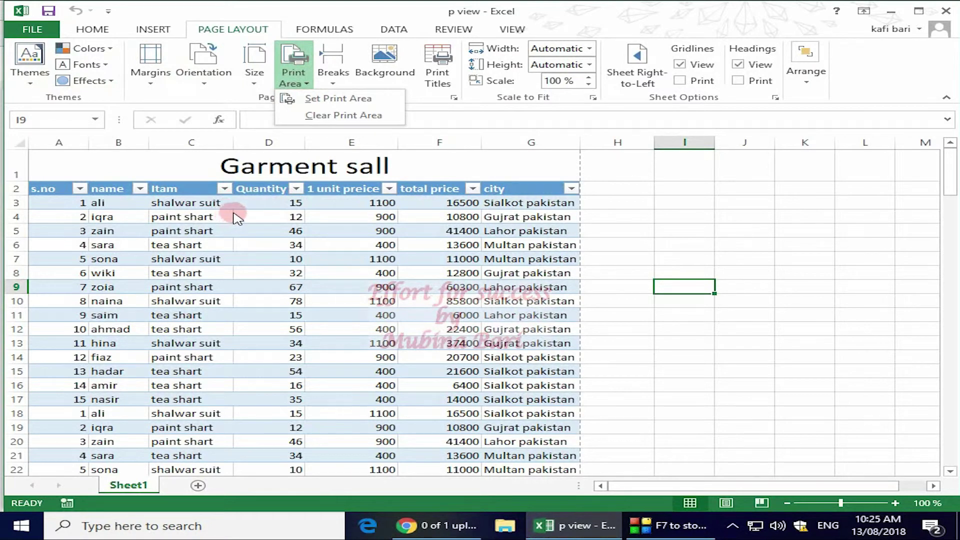
left_click(260, 219)
left_click(260, 219)
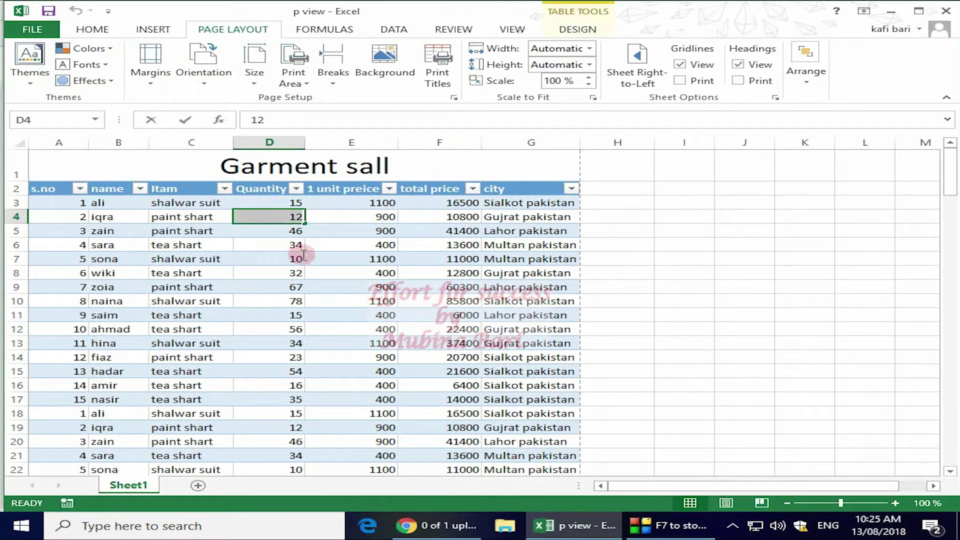
left_click(562, 398, "shift")
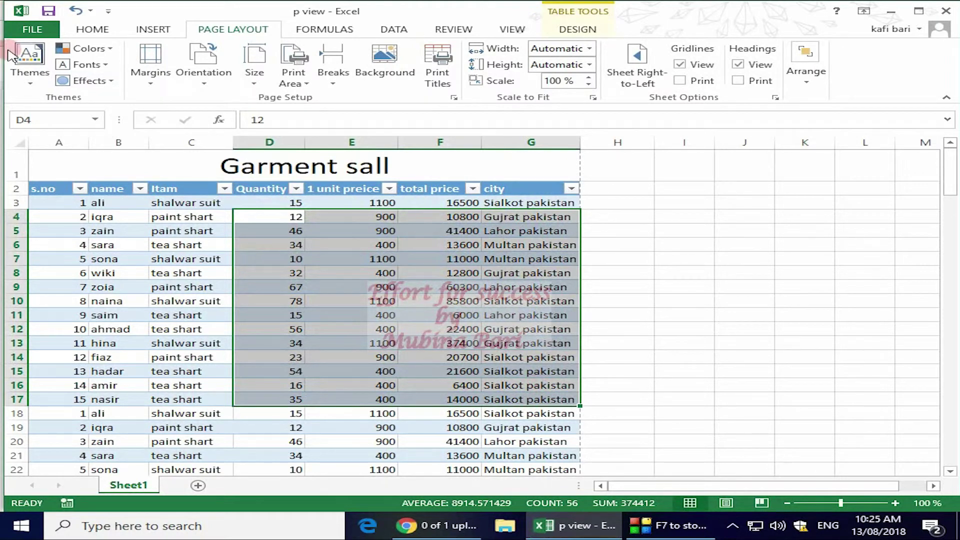
key("ctrl+p")
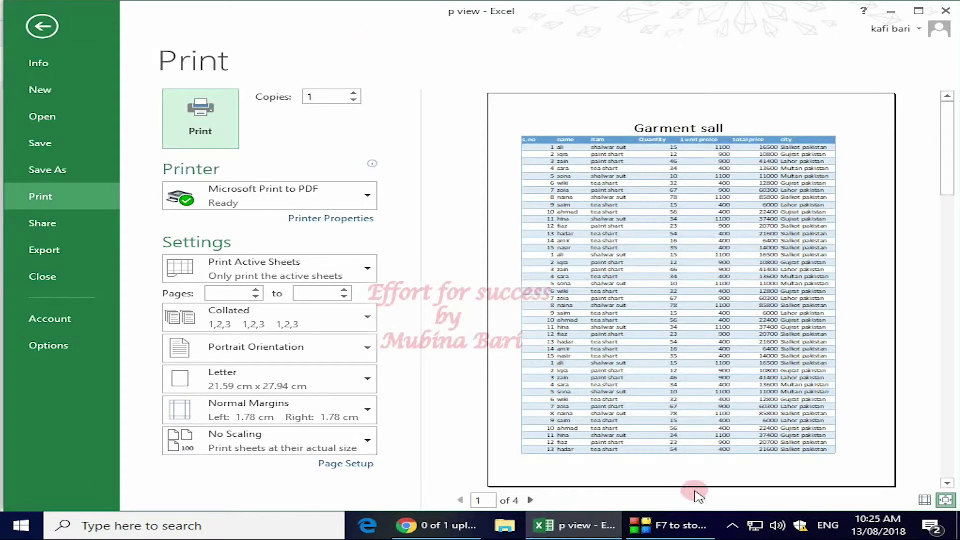
left_click(464, 402)
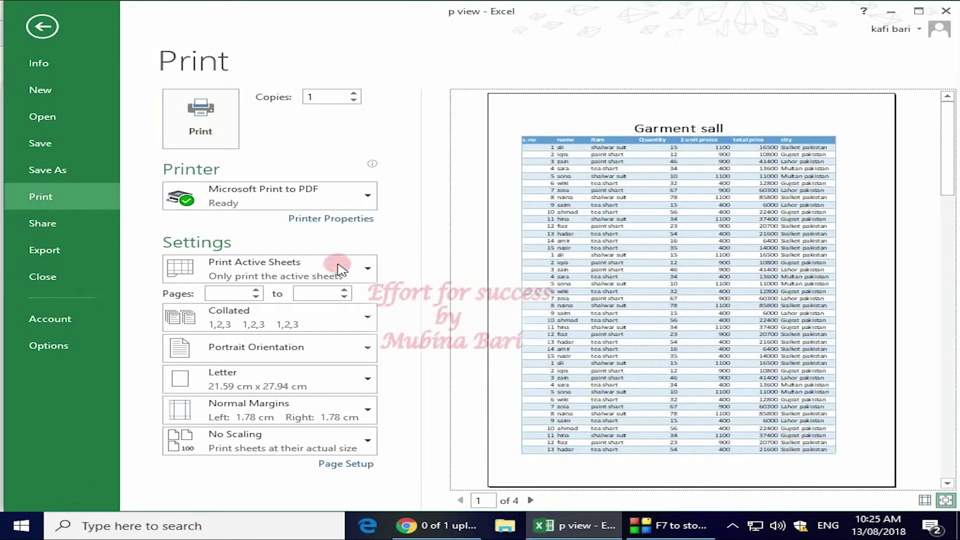
left_click(365, 268)
left_click(295, 400)
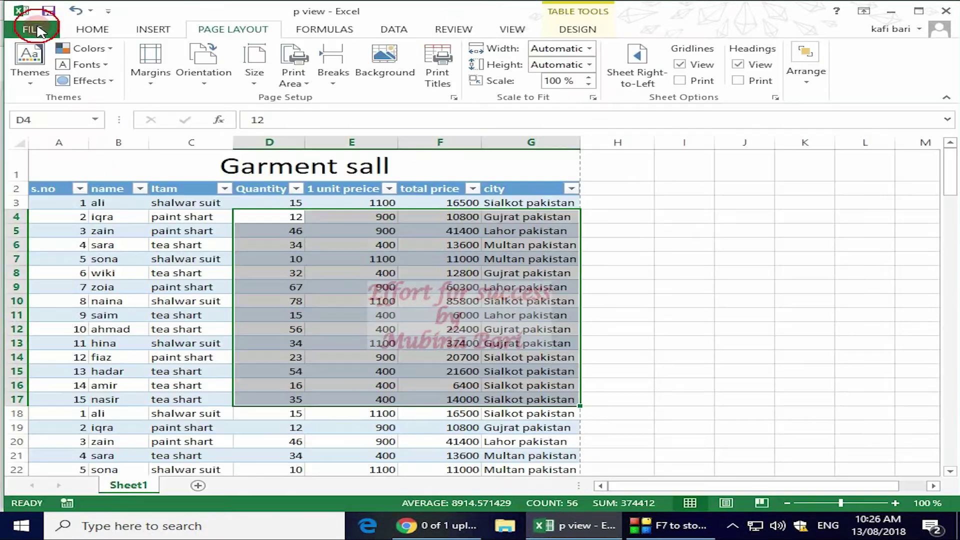
left_click(40, 26)
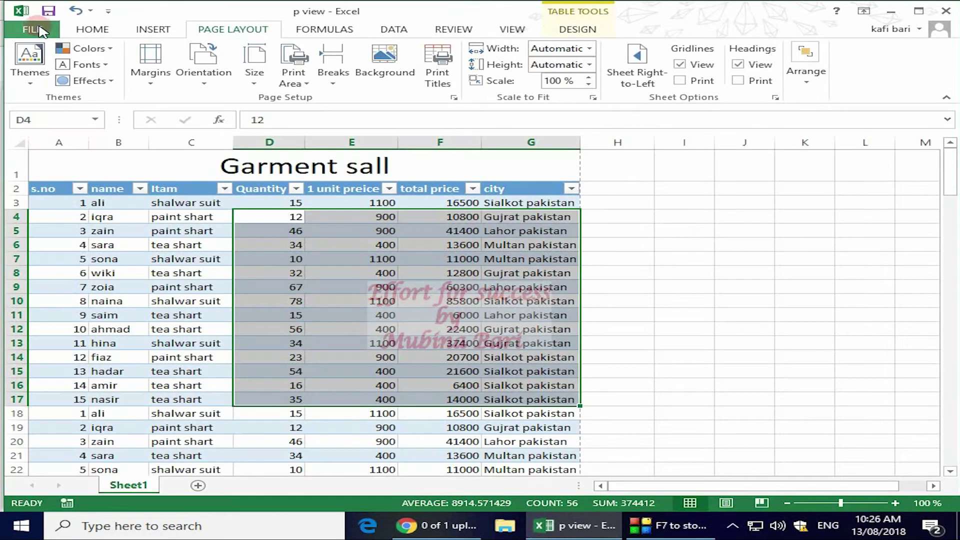
- Clear the sheet's print area and deselect the table range by selecting cell I8
left_click(306, 84)
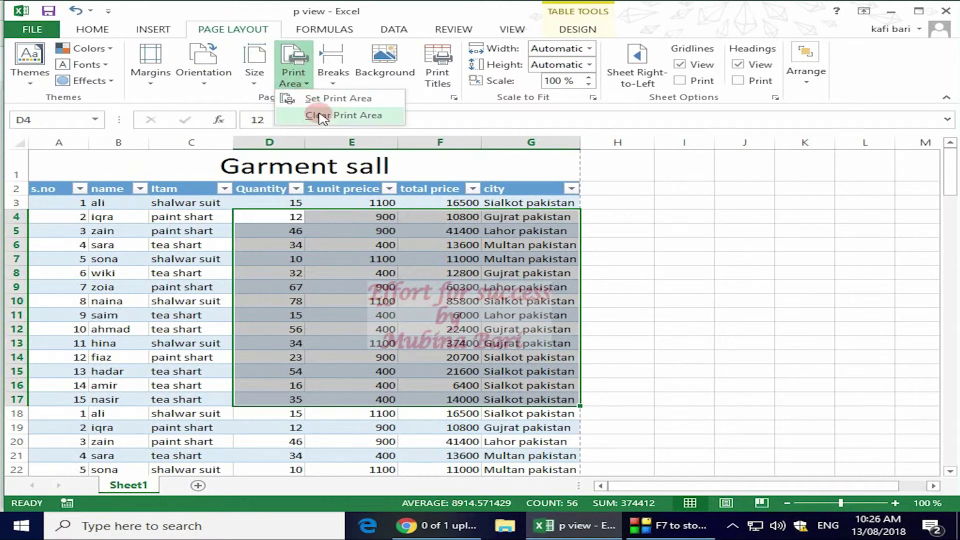
left_click(320, 116)
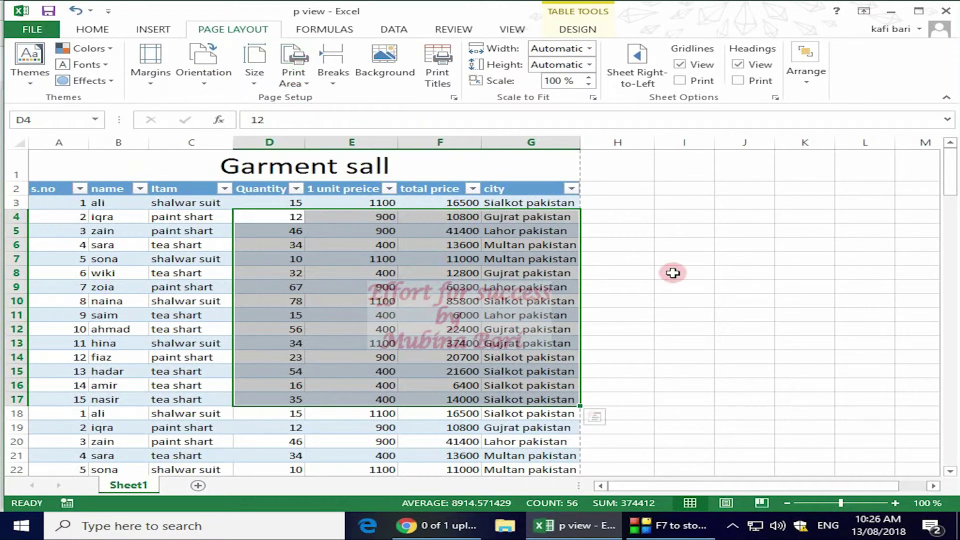
left_click(672, 272)
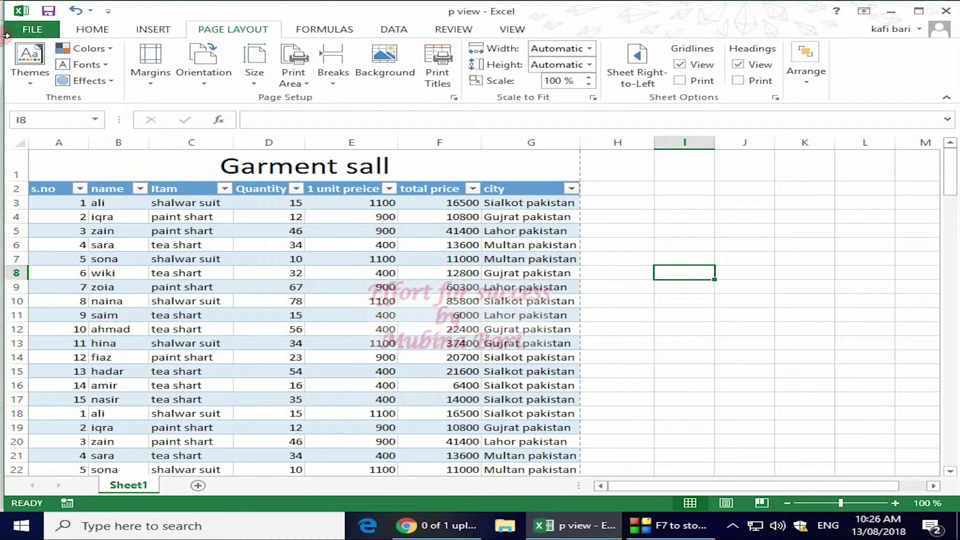
- Open the print settings and set the print range to Print Entire Workbook
left_click(41, 27)
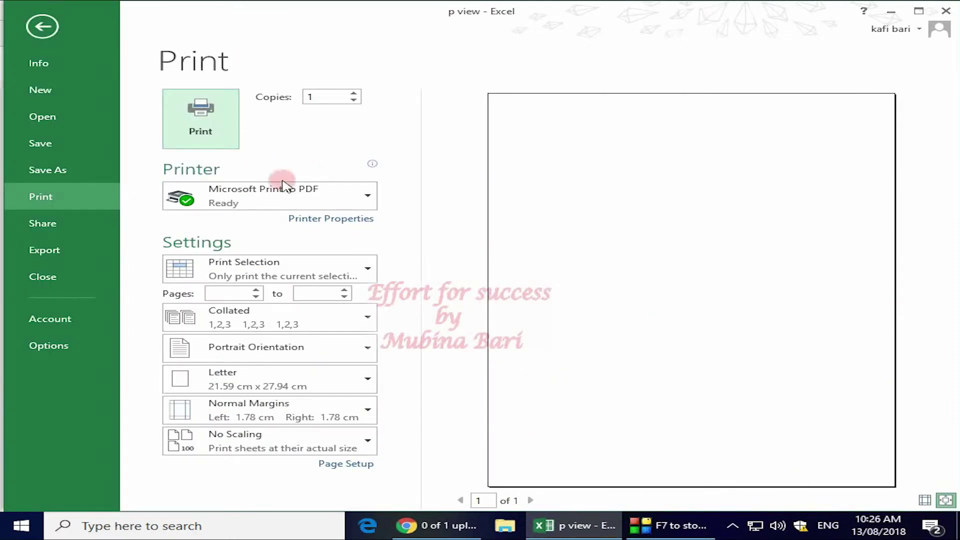
left_click(365, 269)
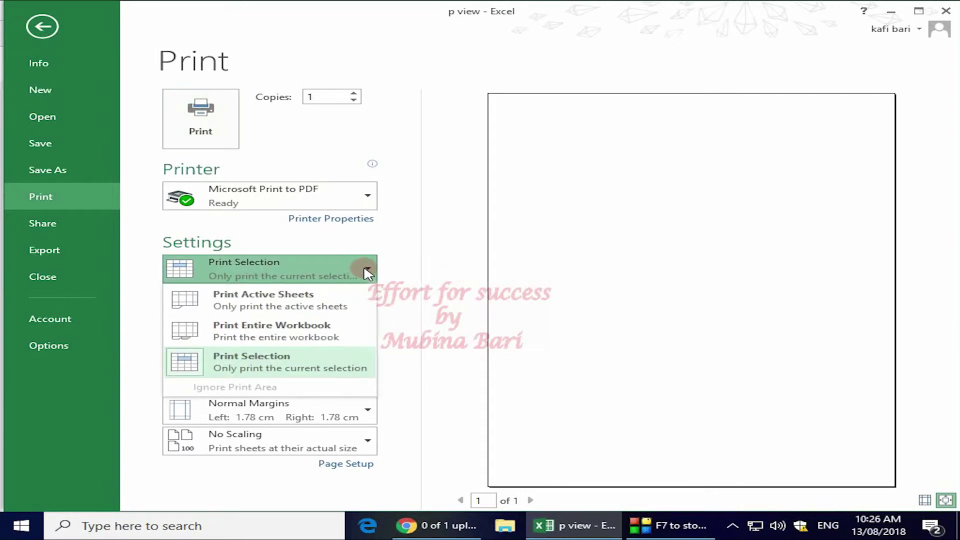
left_click(293, 336)
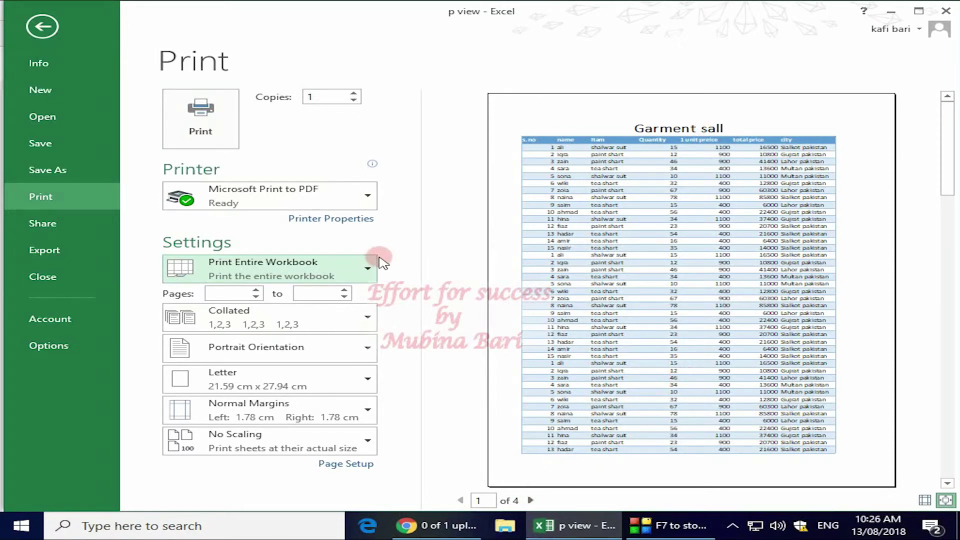
- Review the choices for the print range and for collated or uncollated copies in the print settings
left_click(366, 272)
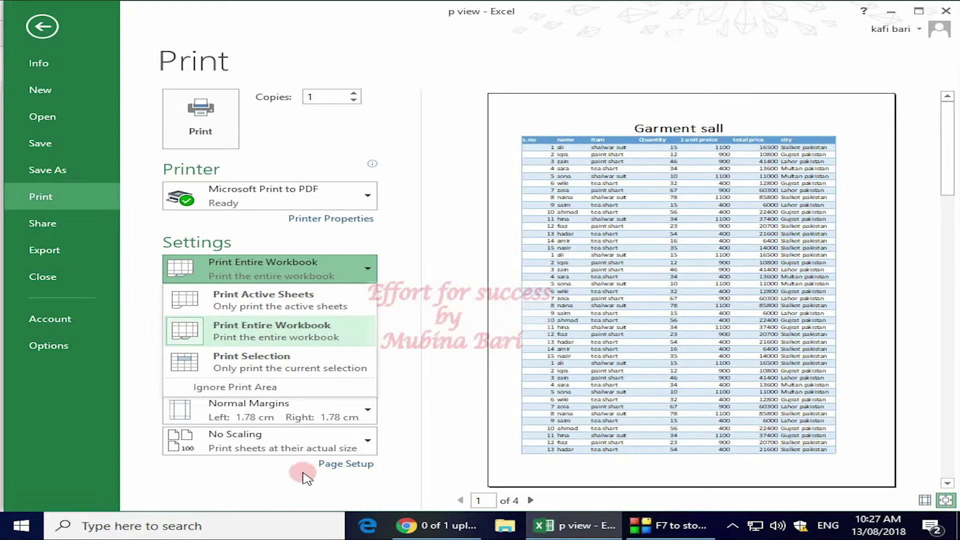
left_click(408, 310)
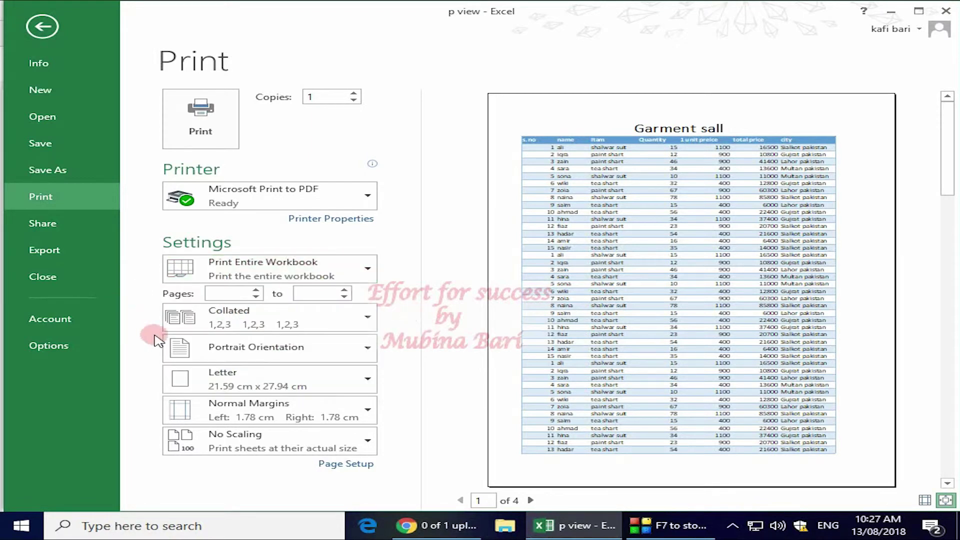
left_click(365, 316)
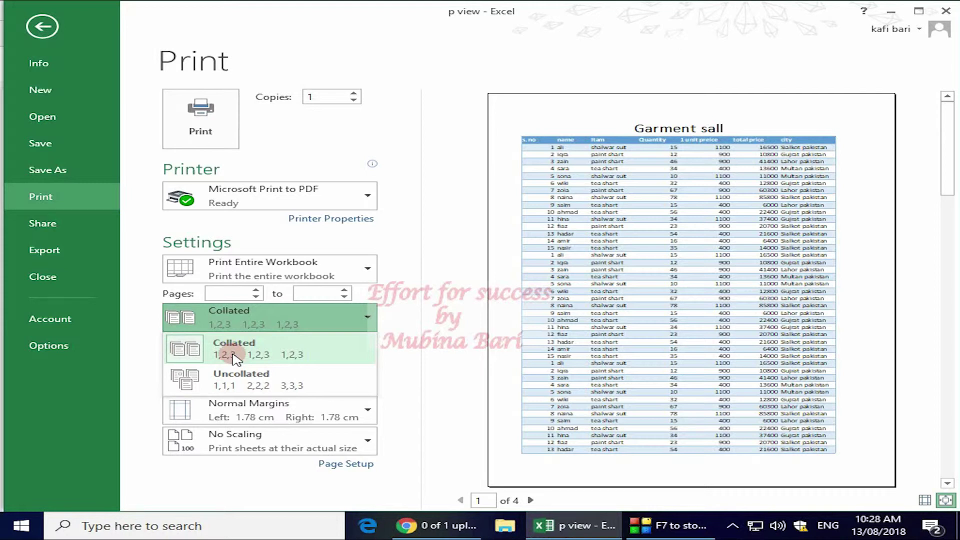
left_click(390, 369)
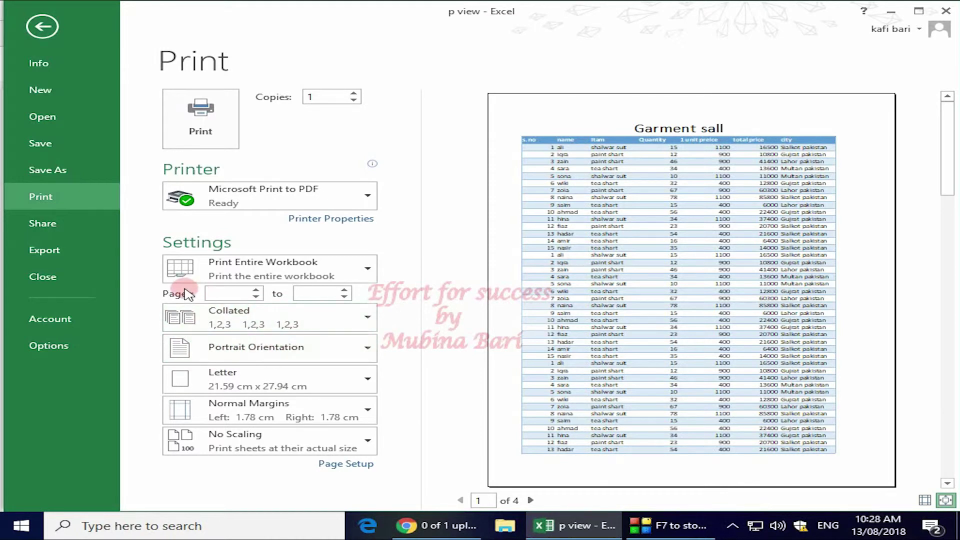
left_click(369, 270)
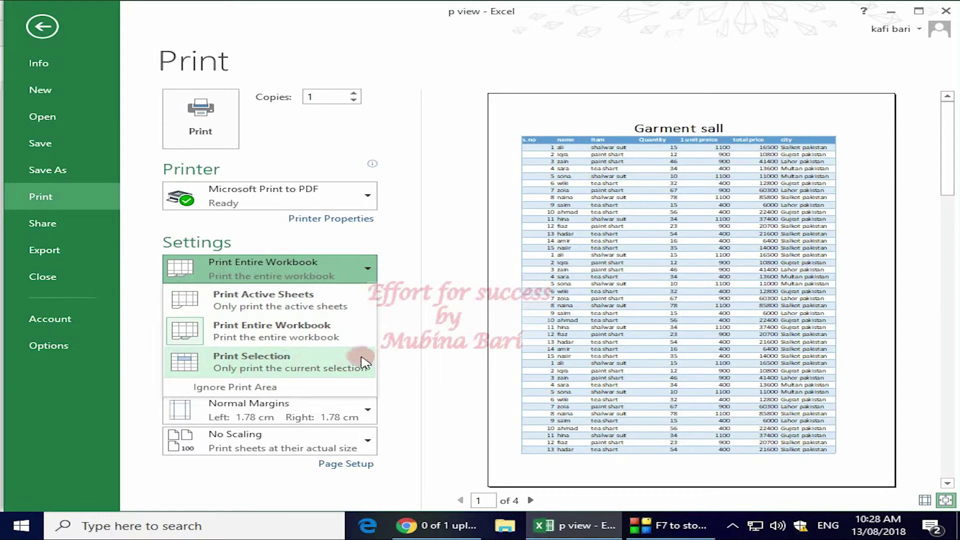
left_click(398, 299)
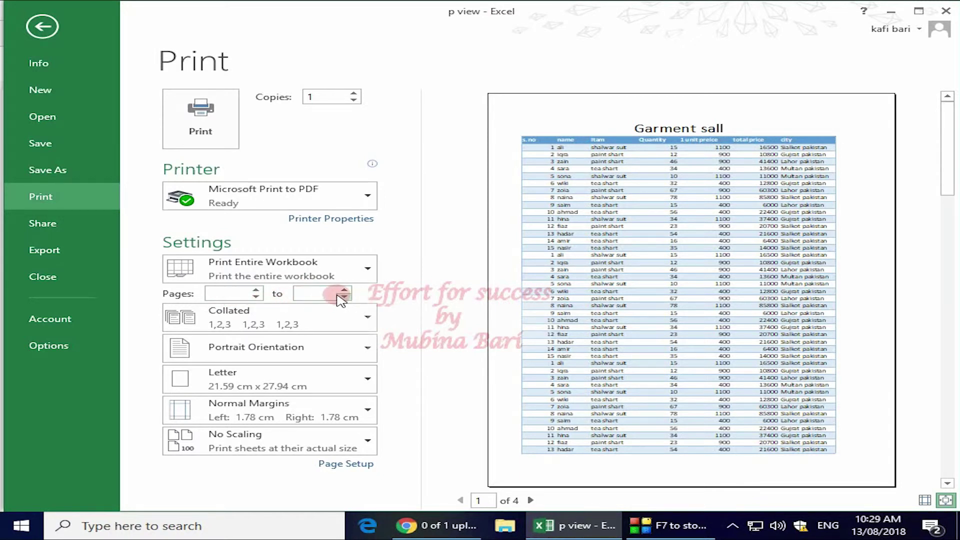
- Set the page orientation to Landscape in the print settings and return to the worksheet
left_click(370, 350)
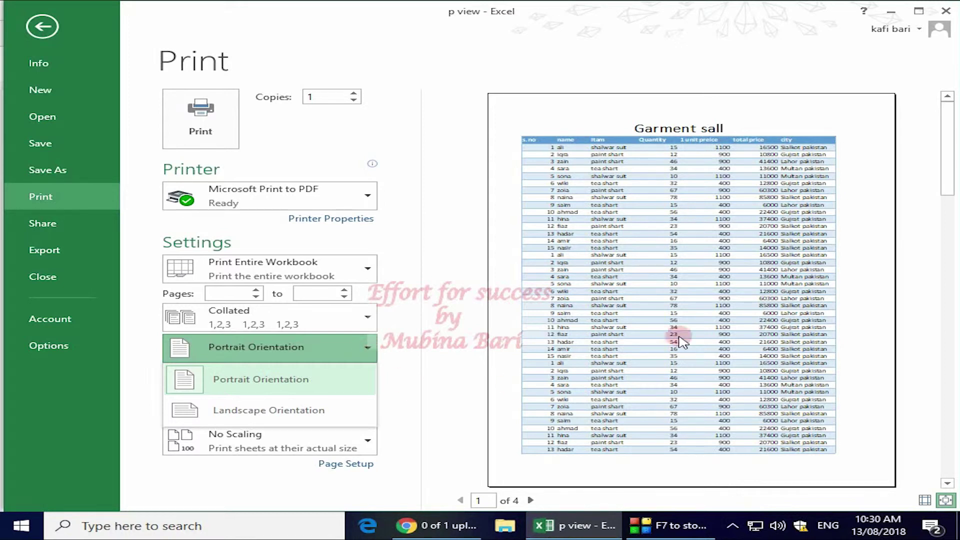
left_click(365, 383)
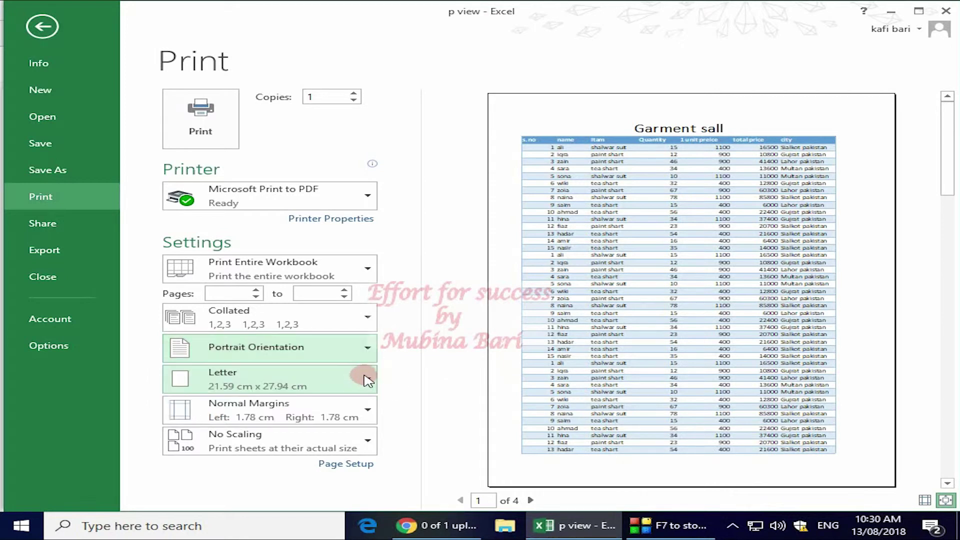
left_click(298, 350)
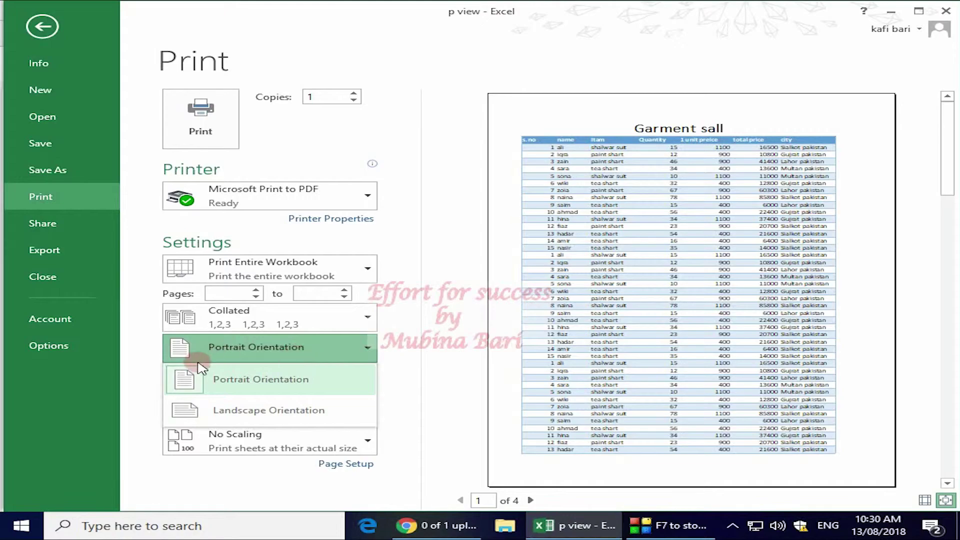
left_click(302, 411)
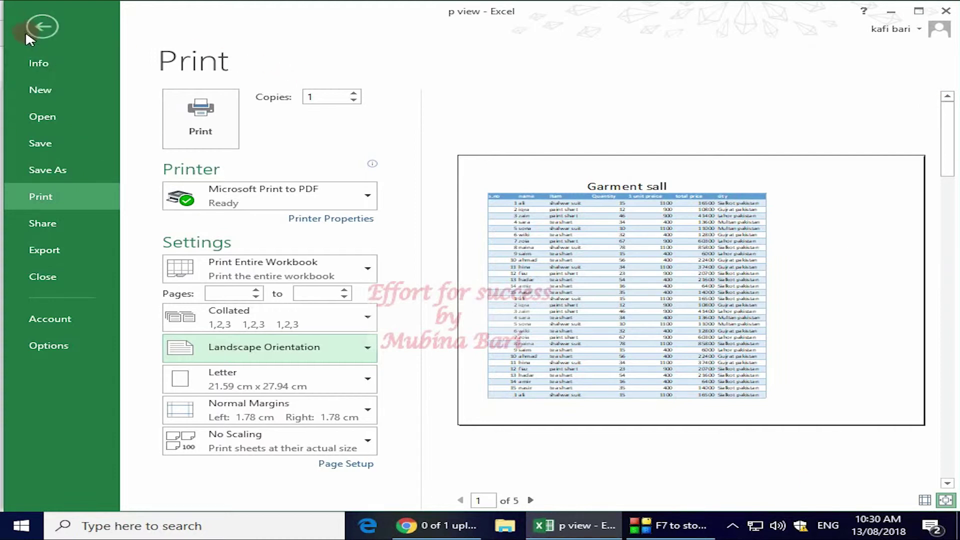
left_click(42, 26)
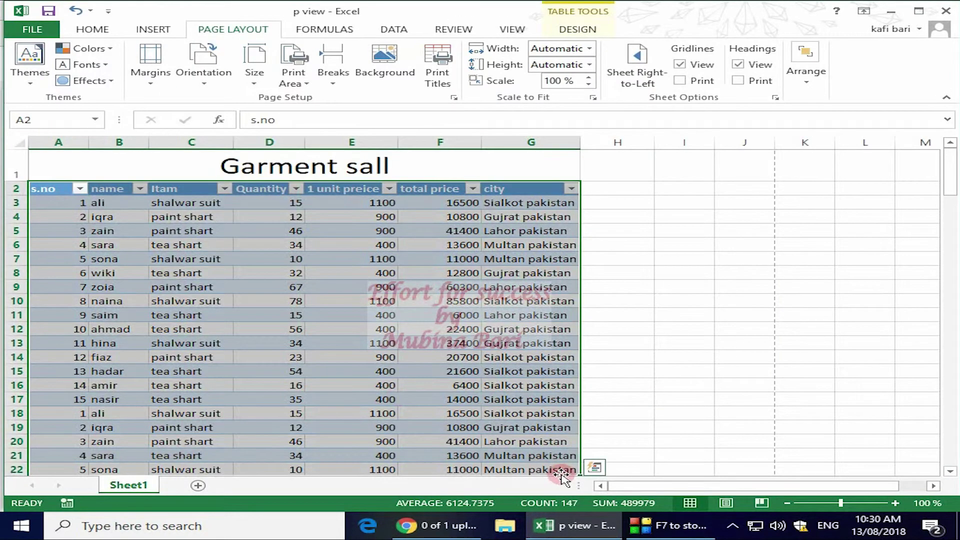
- Copy the table range A2:G22, paste it beside the table starting at cell H2, and end copy mode
key("ctrl+c")
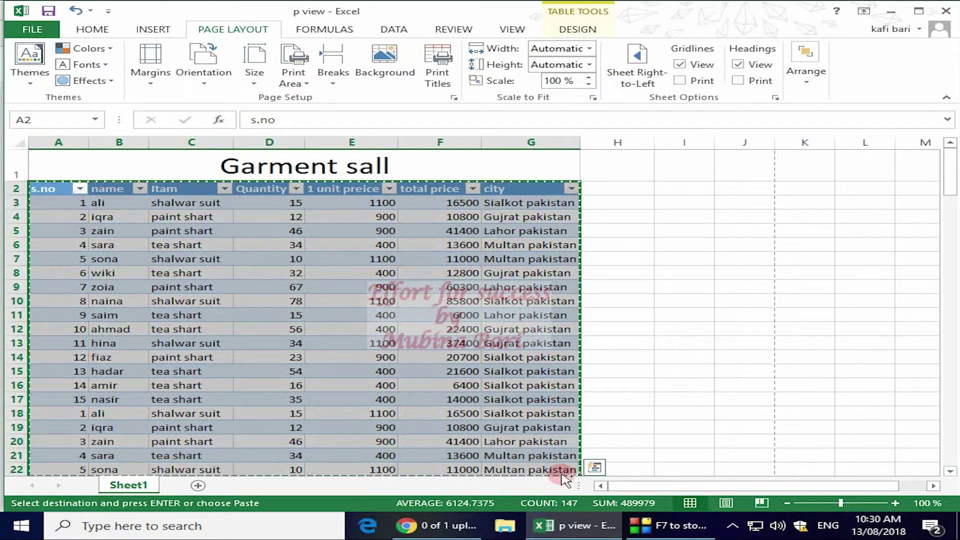
left_click(589, 189)
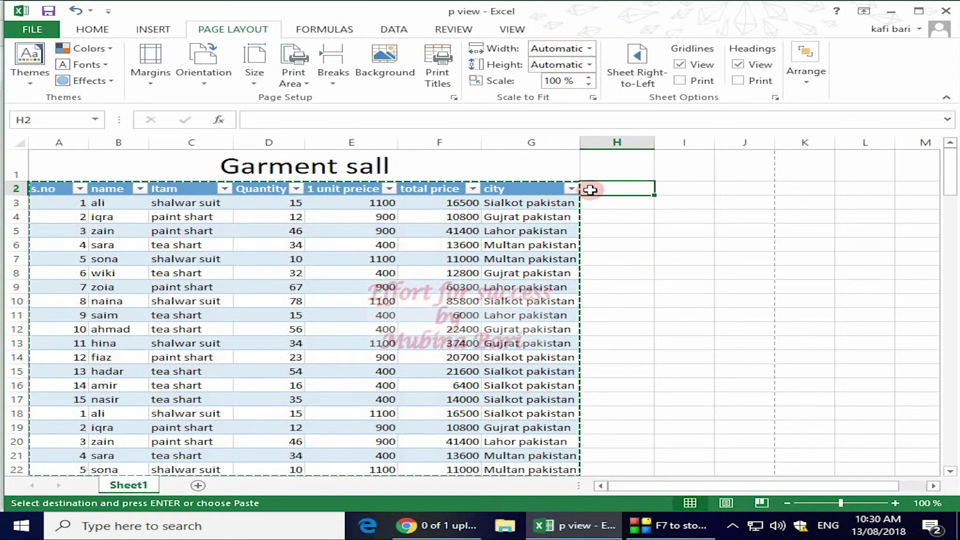
key("ctrl+v")
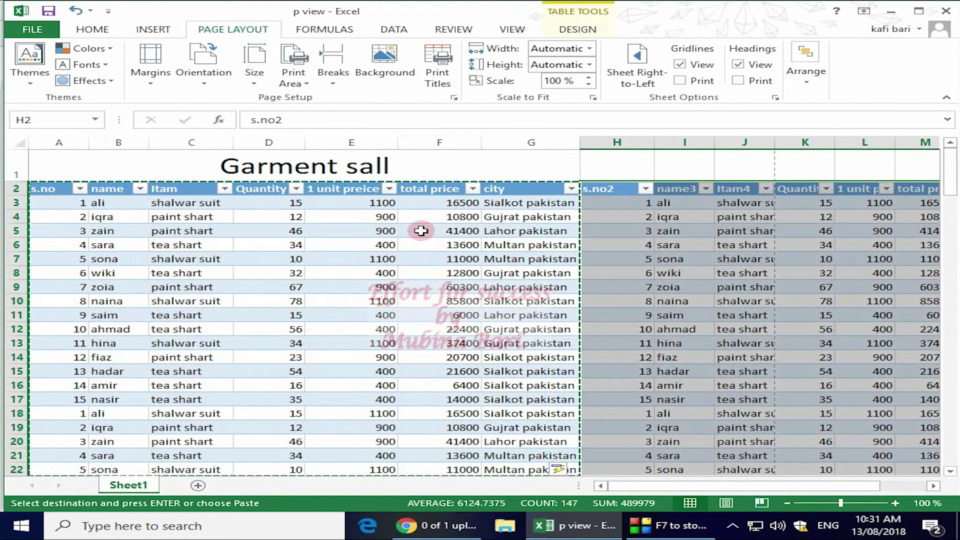
left_click(622, 157)
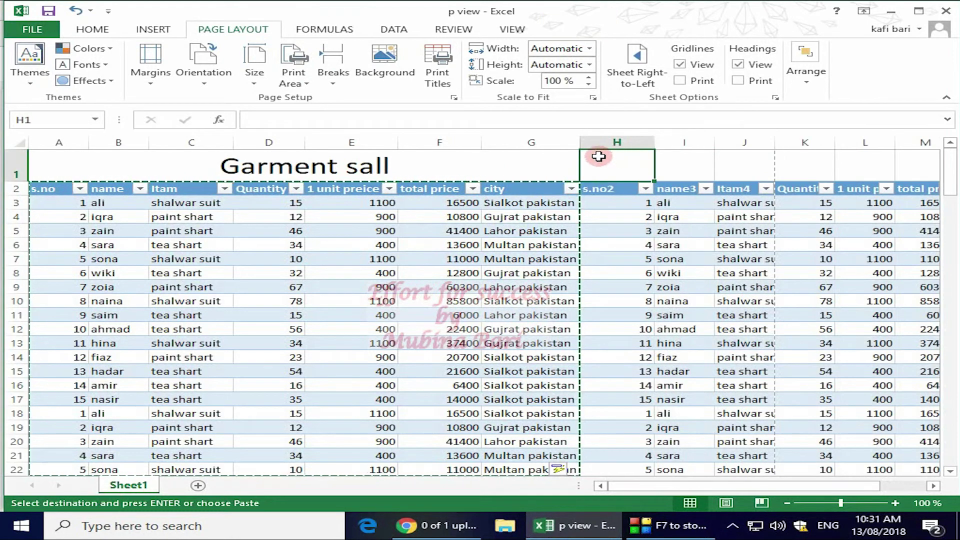
key("Escape")
- Open the print settings for the widened sheet and set the page orientation to Portrait
key("ctrl+p")
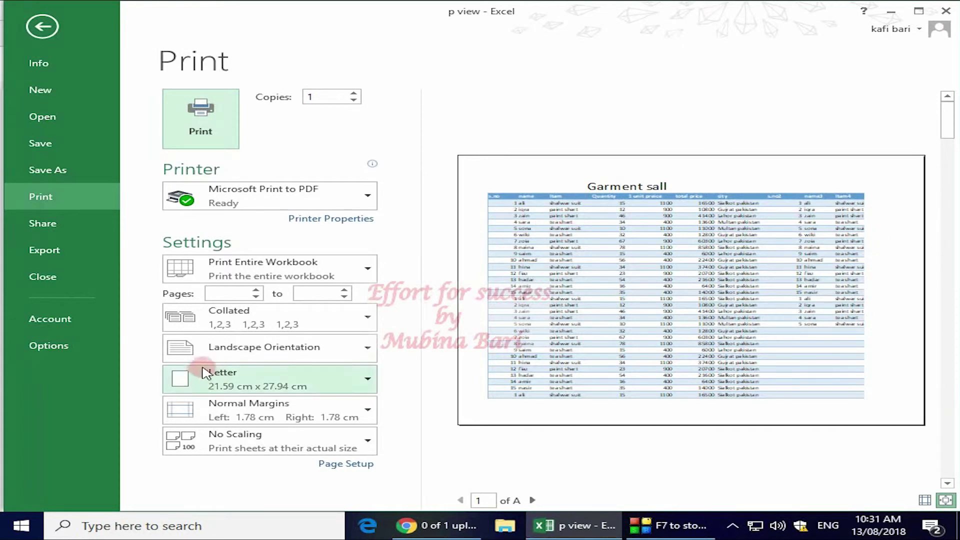
left_click(365, 347)
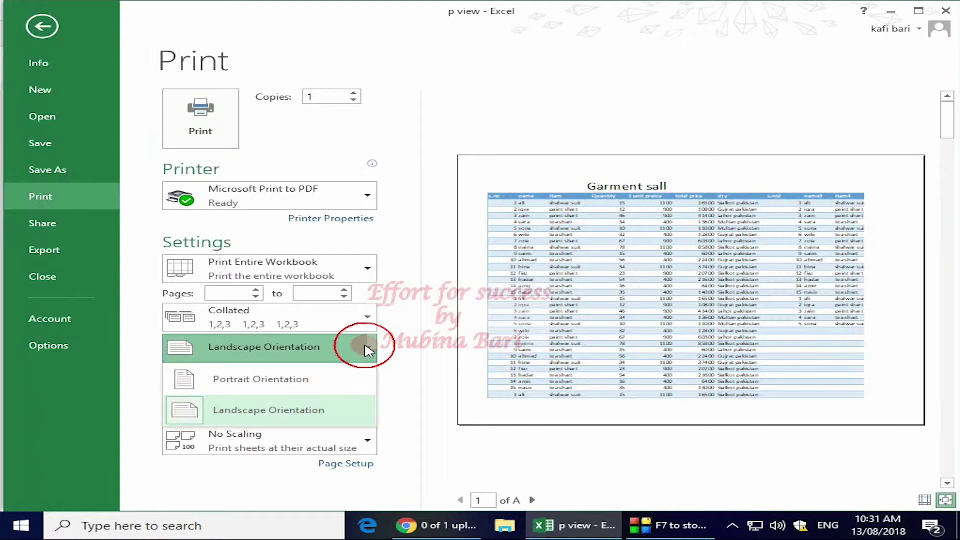
left_click(286, 382)
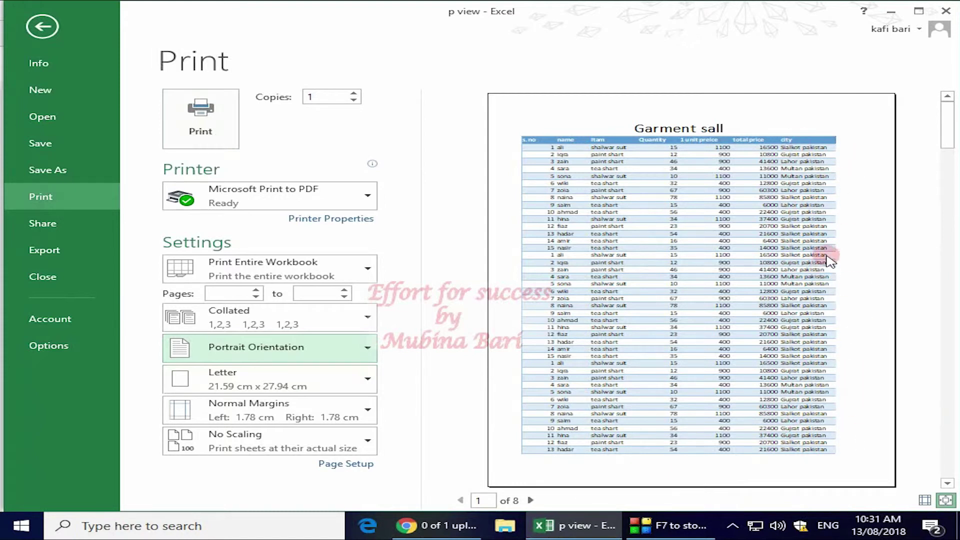
left_click(368, 349)
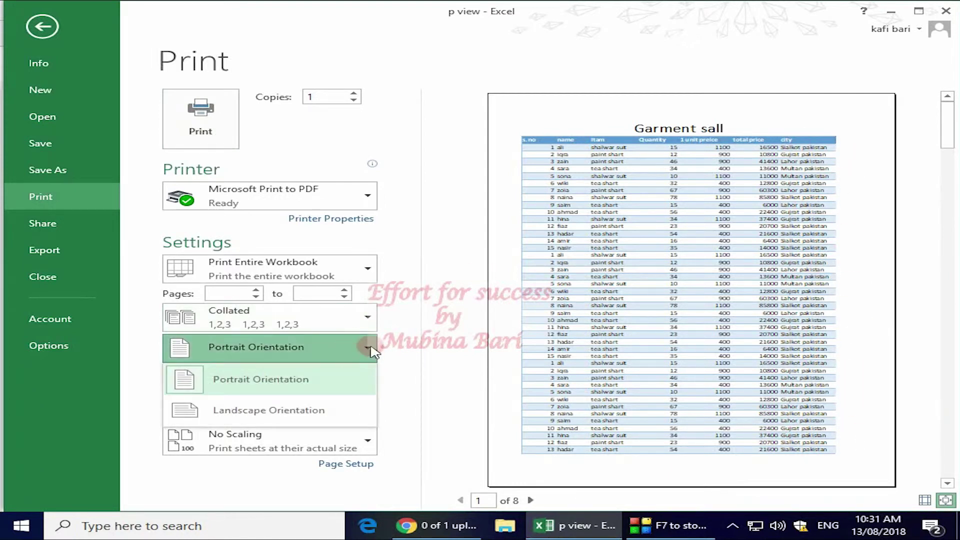
left_click(369, 349)
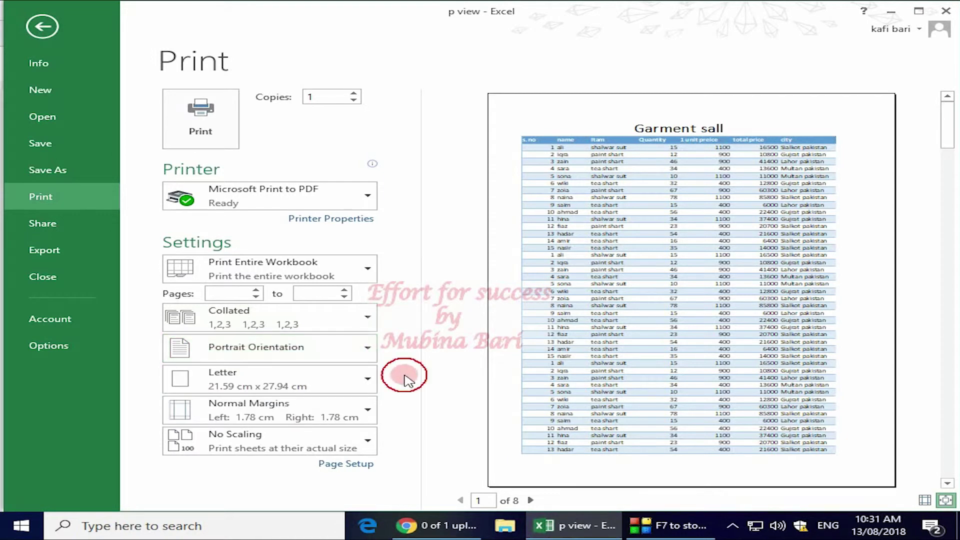
- Review the available paper sizes and margin presets in the print settings, and return to the worksheet
left_click(369, 380)
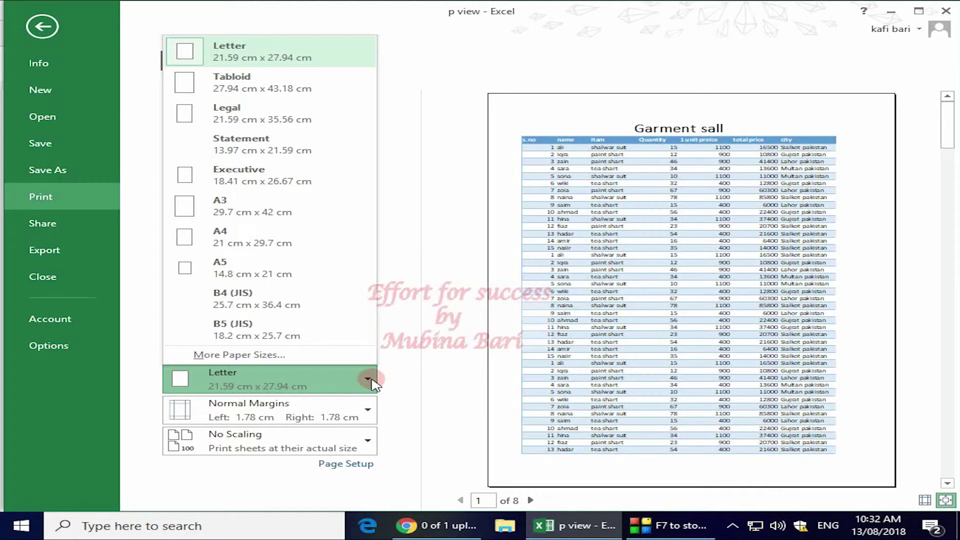
left_click(392, 358)
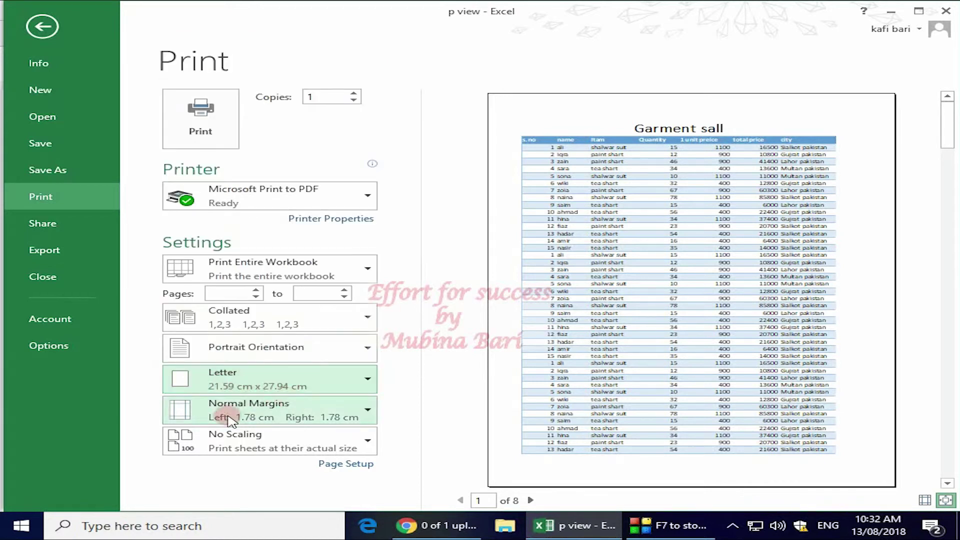
left_click(369, 413)
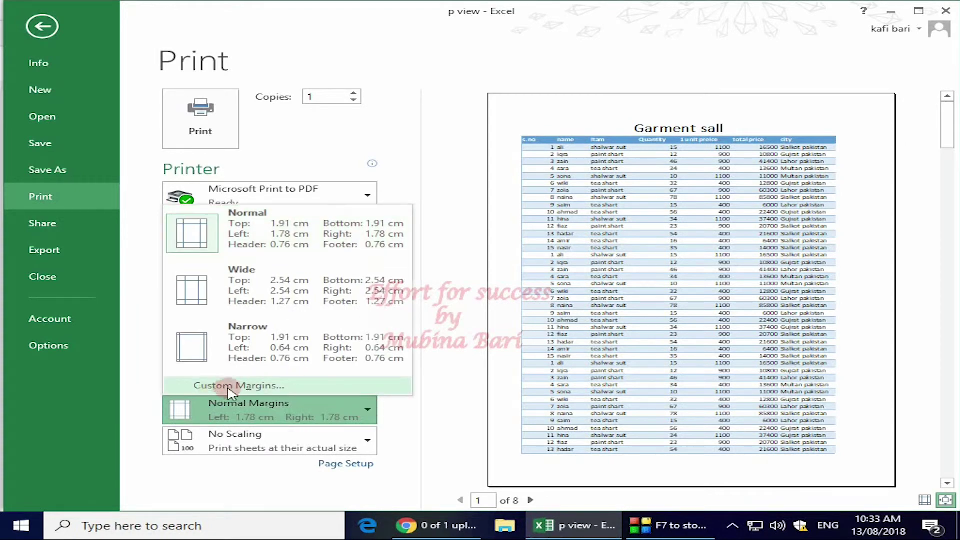
left_click(379, 410)
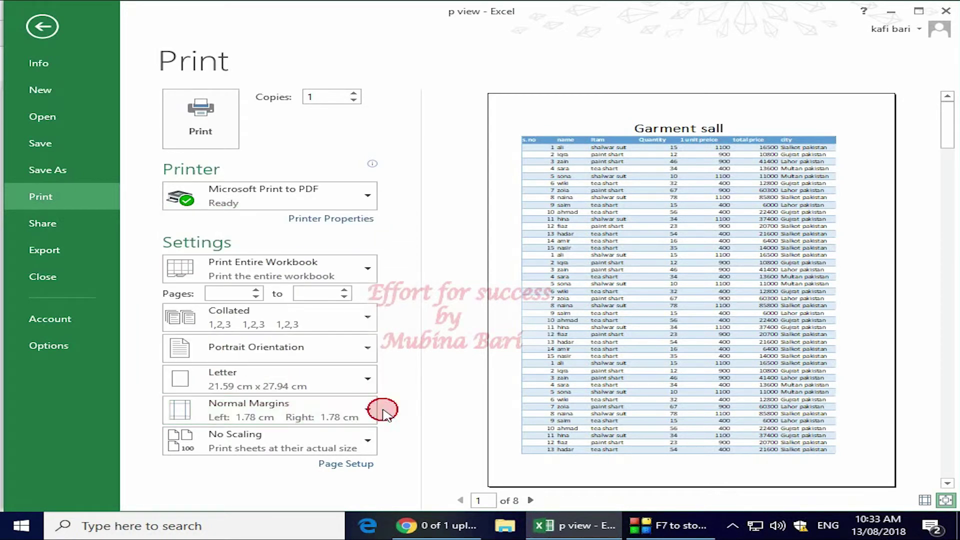
left_click(44, 25)
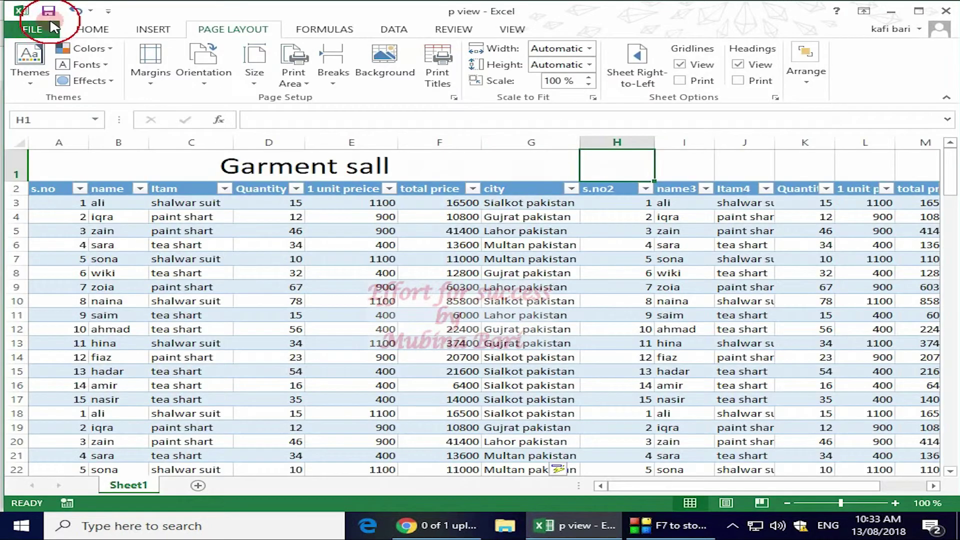
- Open the custom margins settings, examine the page, header and footer margins, and close the dialog
left_click(153, 80)
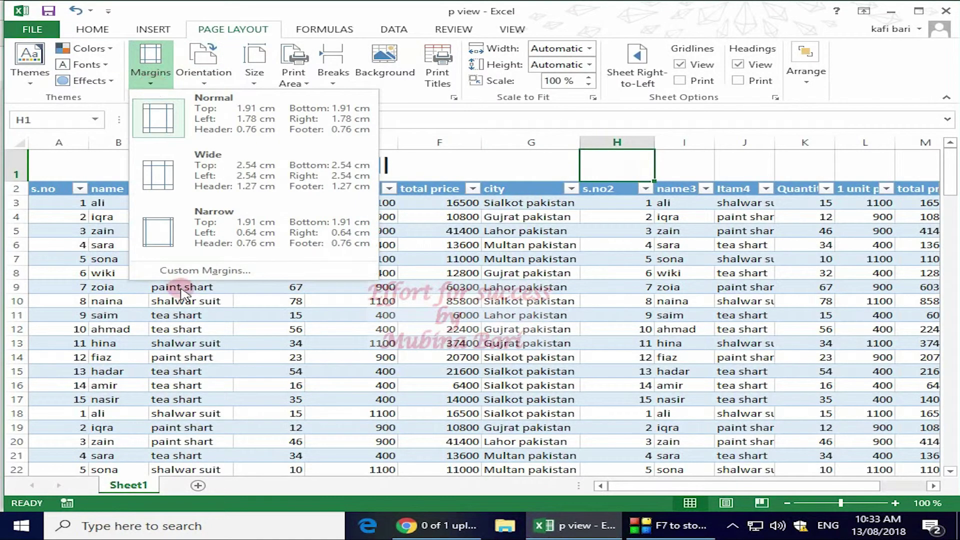
left_click(246, 274)
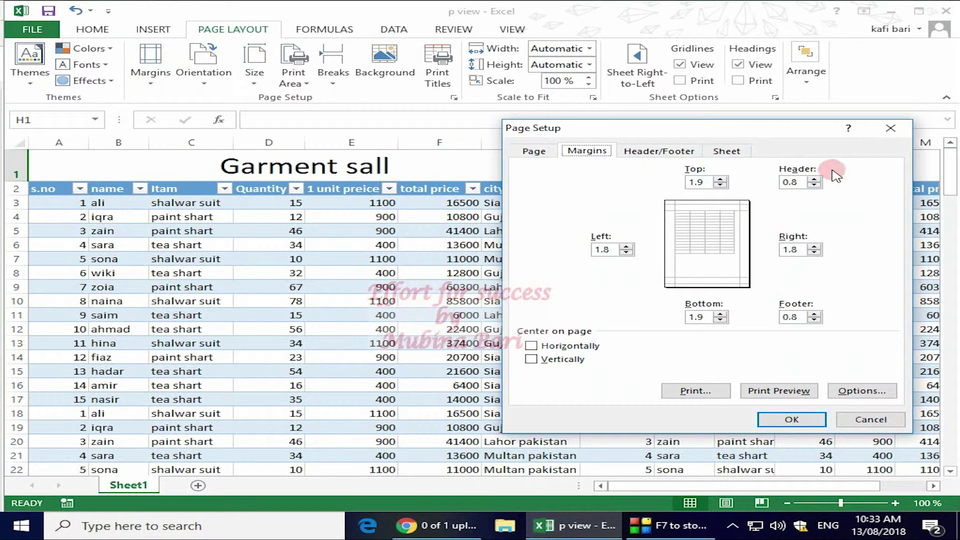
left_click(793, 318)
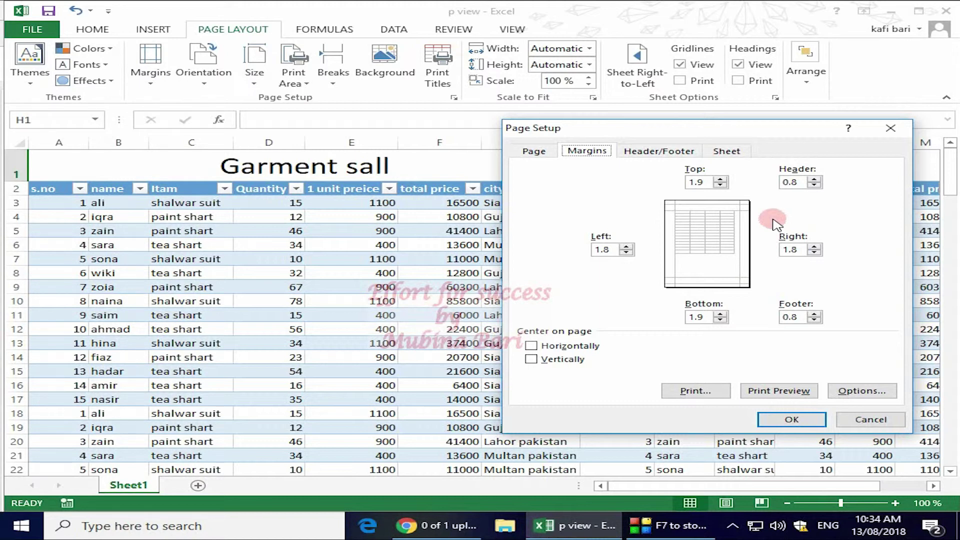
left_click(884, 136)
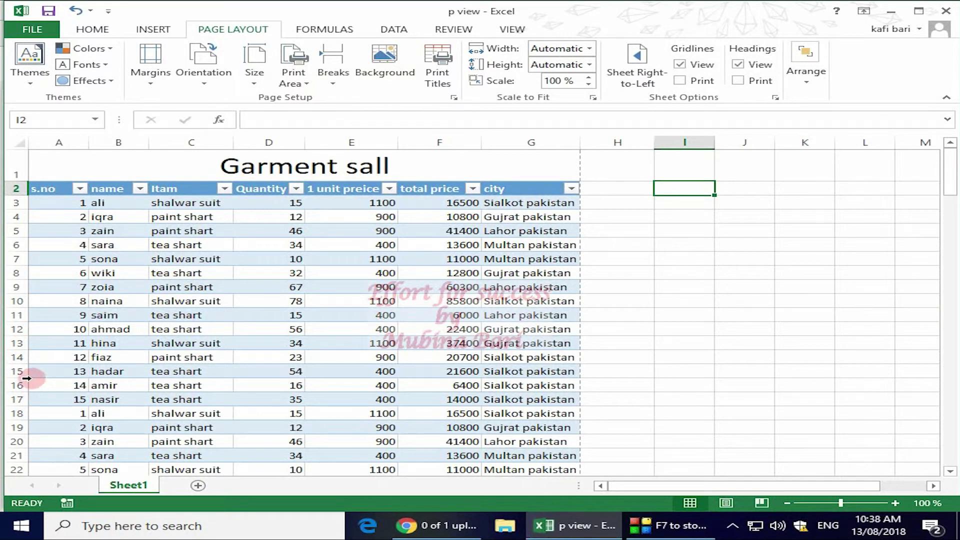
- Select table row 16 and insert a page break above it
mouse_move(26, 378)
left_mouse_down()
mouse_move(50, 371)
mouse_move(31, 373)
left_mouse_up()
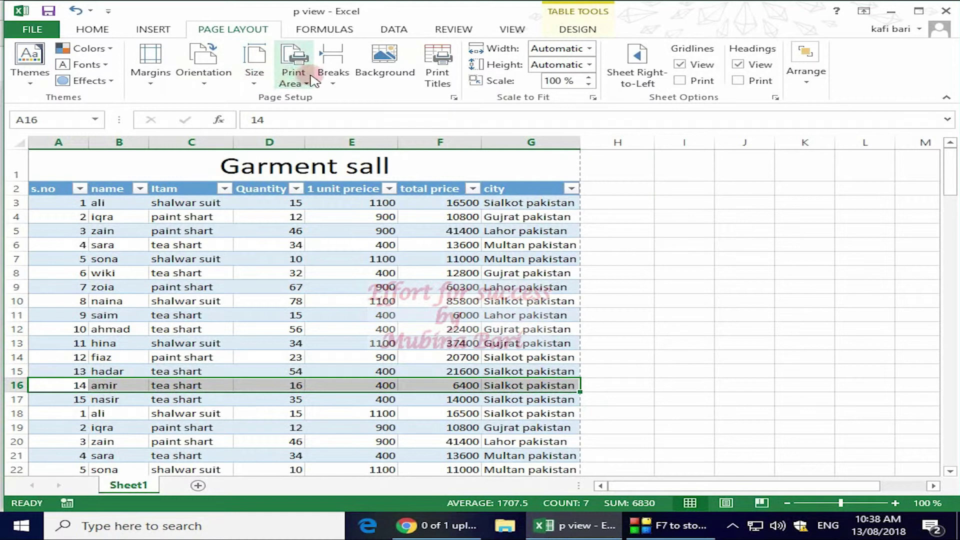
left_click(340, 82)
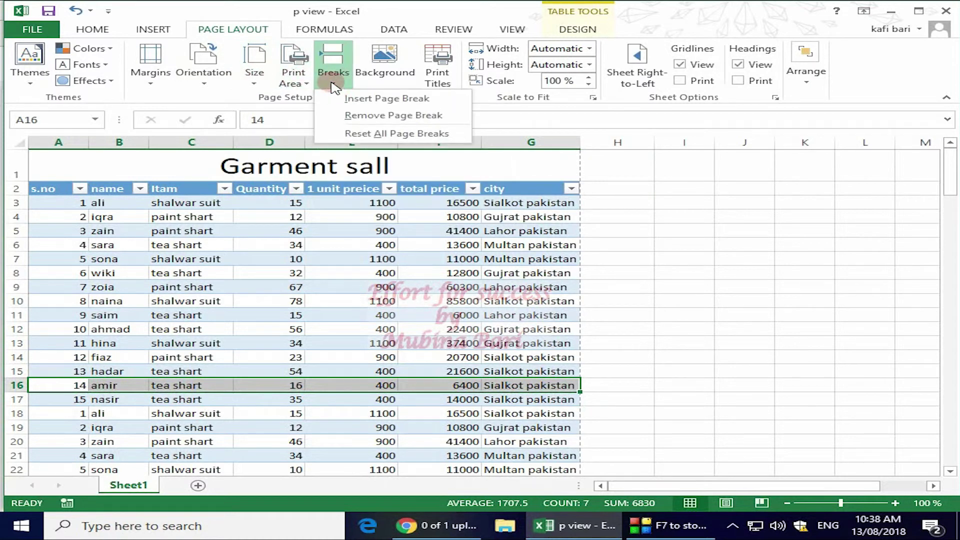
left_click(398, 100)
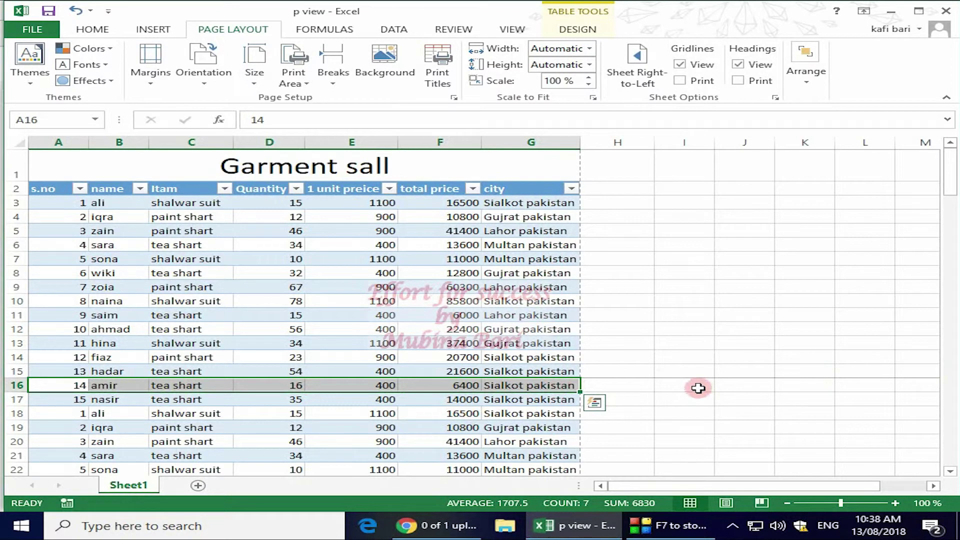
- Open the print preview and page through to page 3 to examine how the page break splits the table
key("ctrl+p")
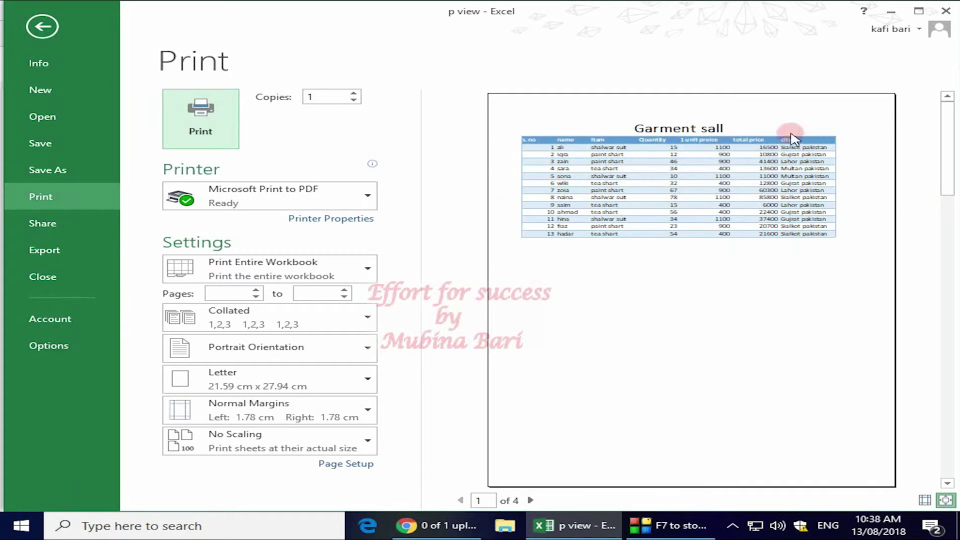
left_click(530, 501)
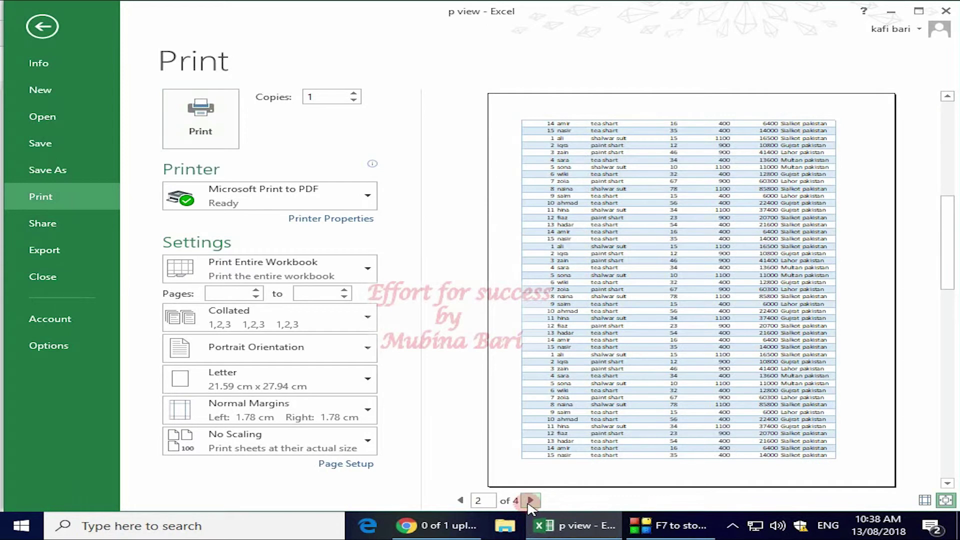
left_click(531, 500)
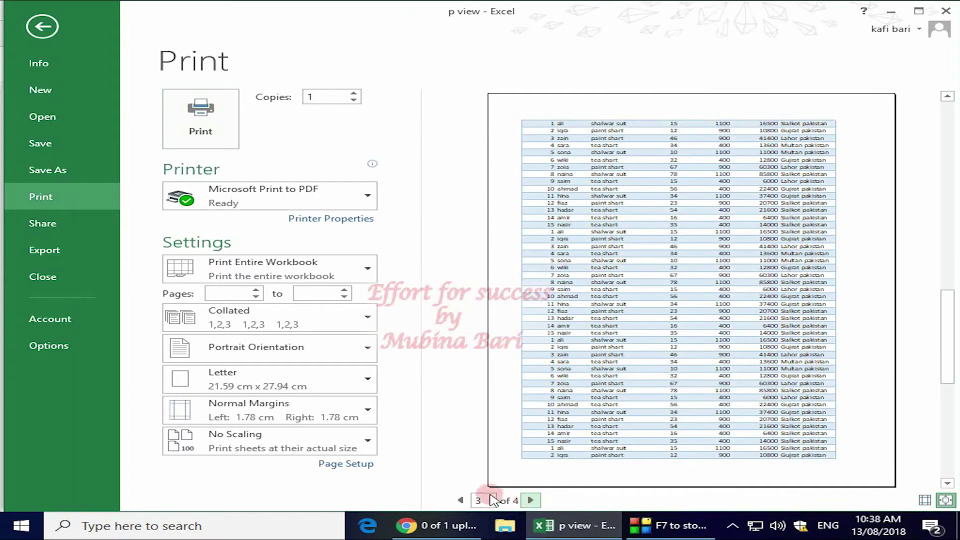
- Leave the print preview for the worksheet and remove the page break above row 16
left_click(461, 500)
left_click(460, 500)
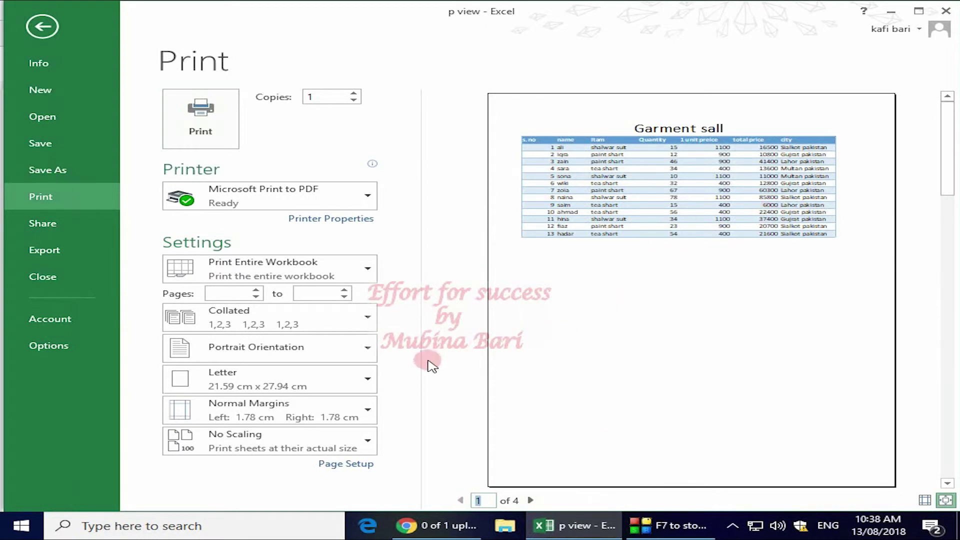
left_click(41, 27)
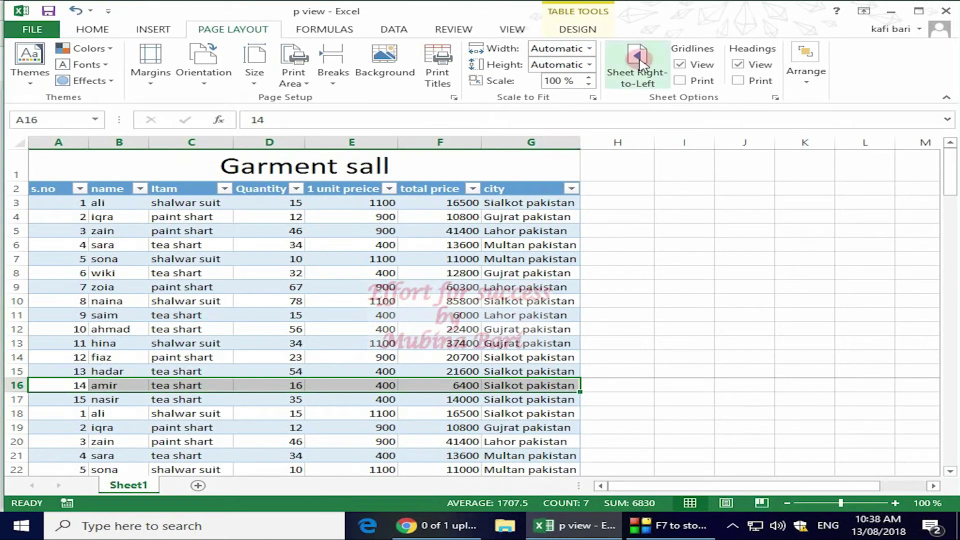
left_click(333, 80)
left_click(388, 117)
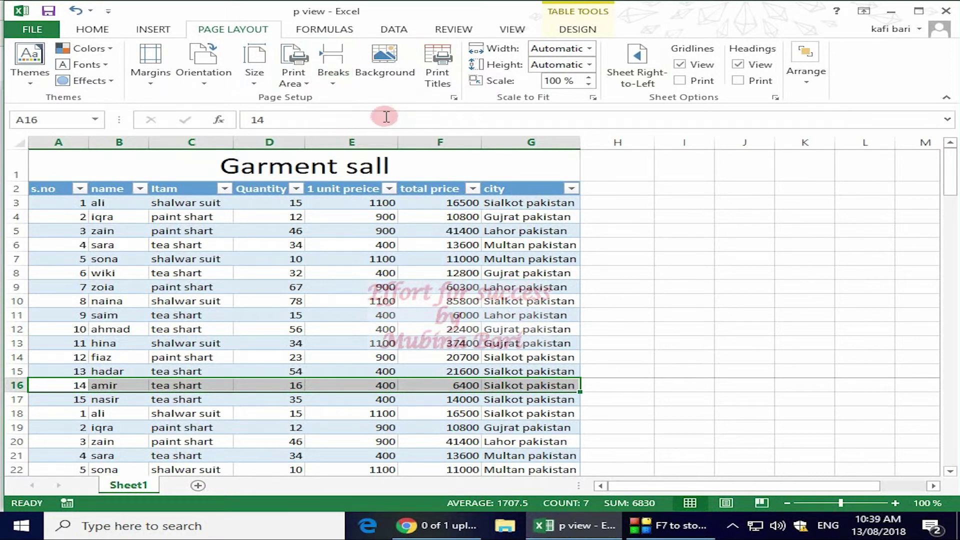
left_click(868, 327)
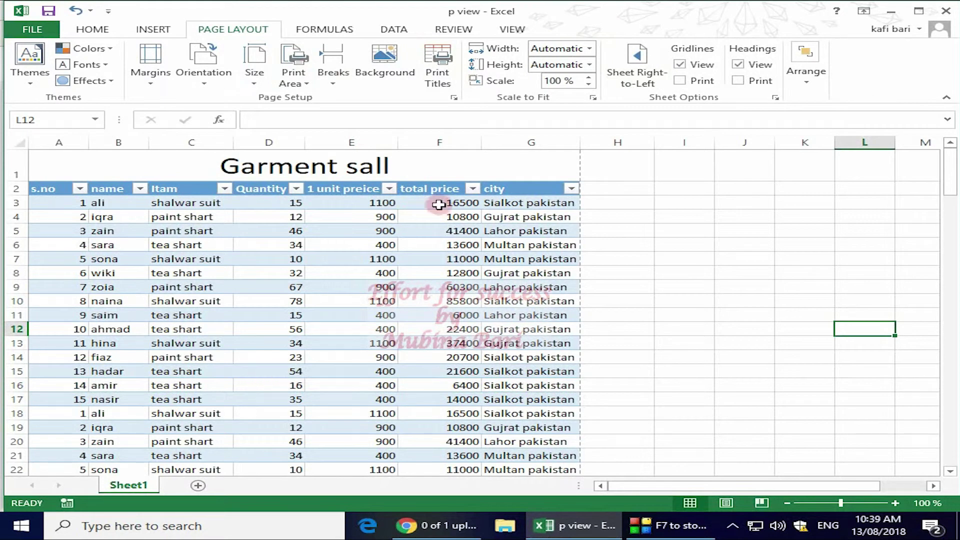
- Examine the picture sources available for a sheet background, and close the dialog without choosing one
left_click(387, 52)
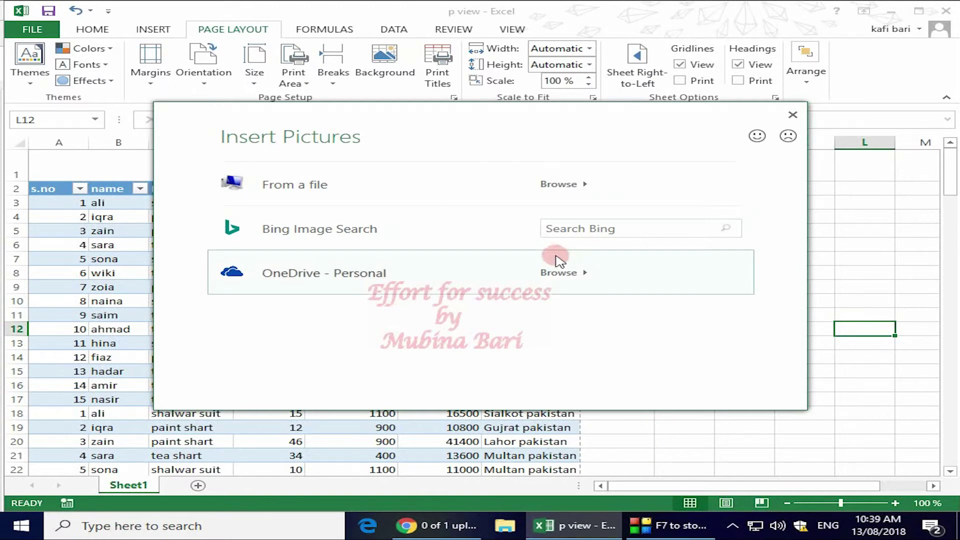
left_click(793, 115)
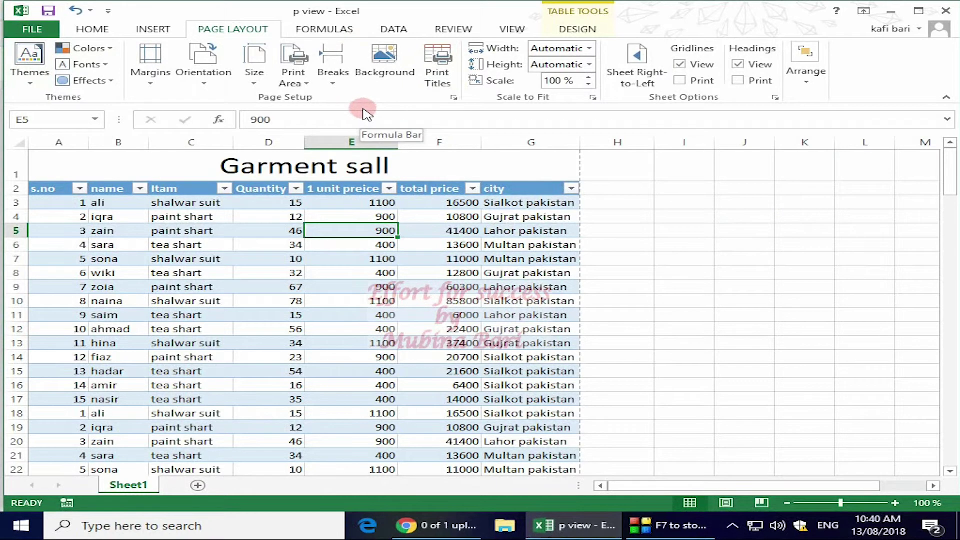
- Page through all four print preview pages to check for the column headings, and return to the worksheet
key("ctrl+p")
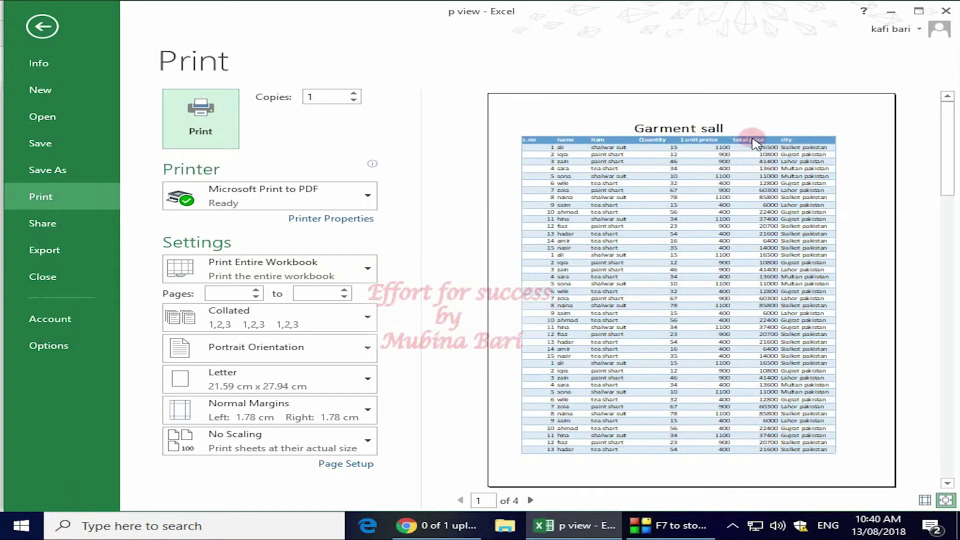
left_click(531, 501)
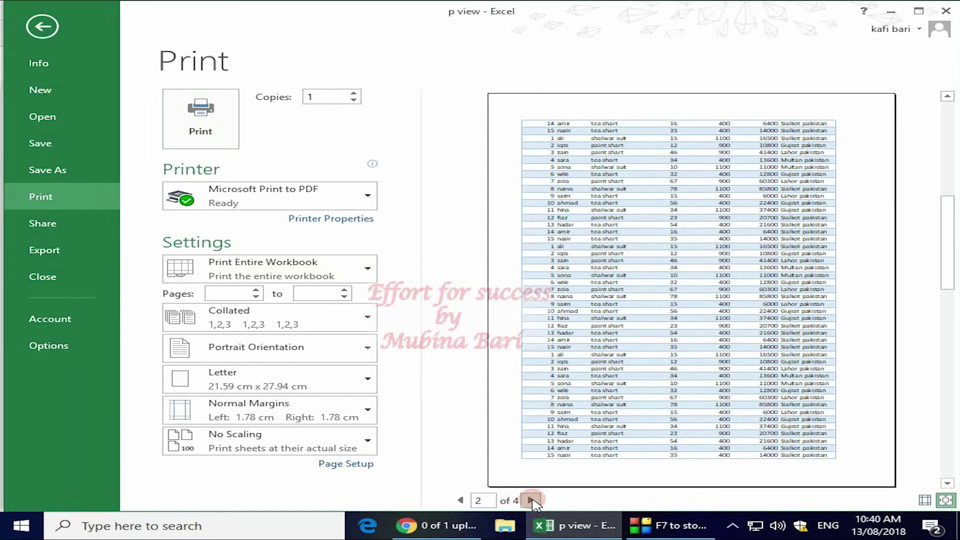
left_click(531, 501)
left_click(532, 501)
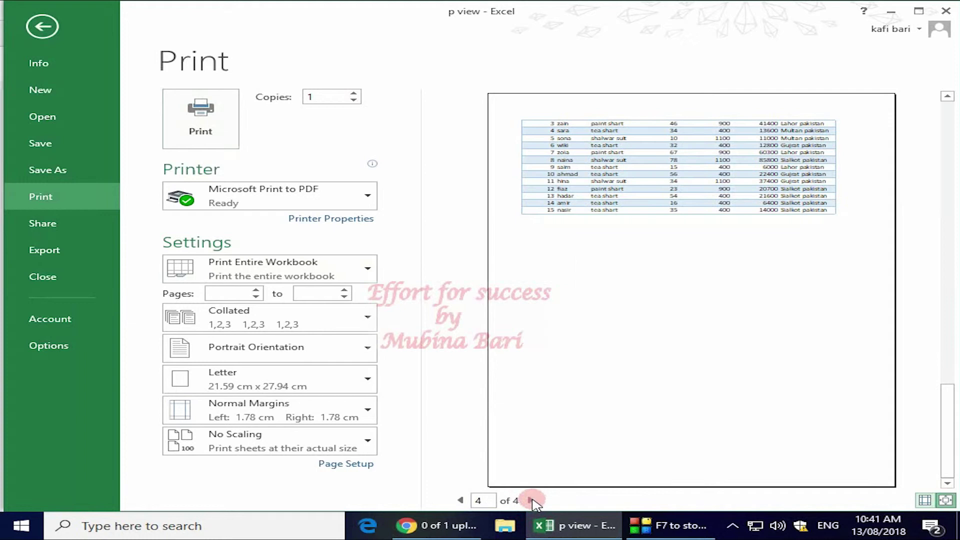
left_click(460, 500)
left_click(461, 501)
left_click(460, 500)
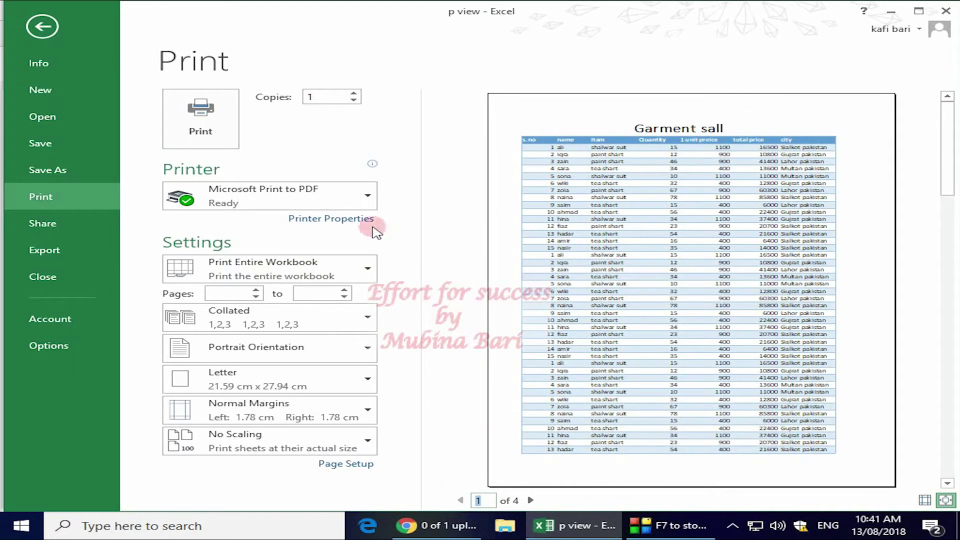
left_click(45, 33)
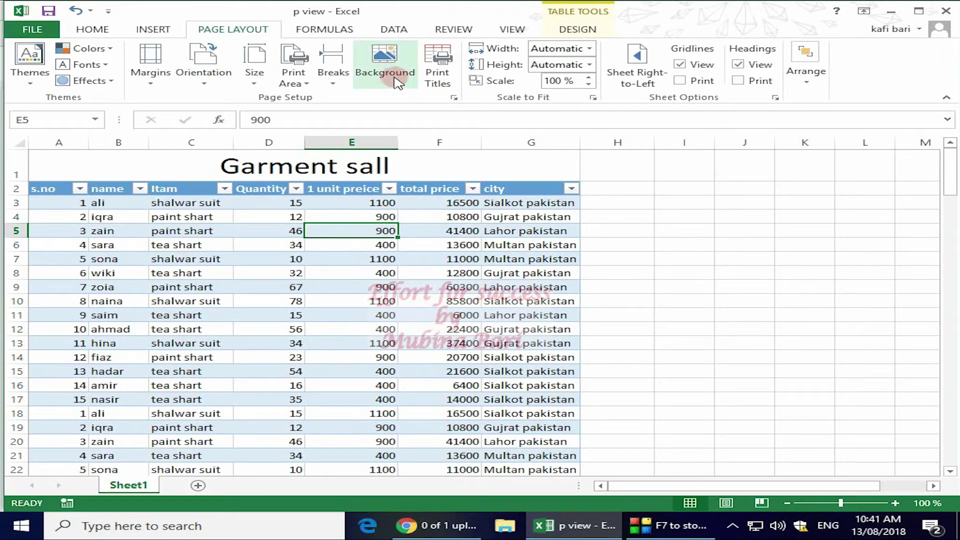
- Set the print titles so that row 2 ($2:$2) repeats at the top of every printed page
left_click(436, 86)
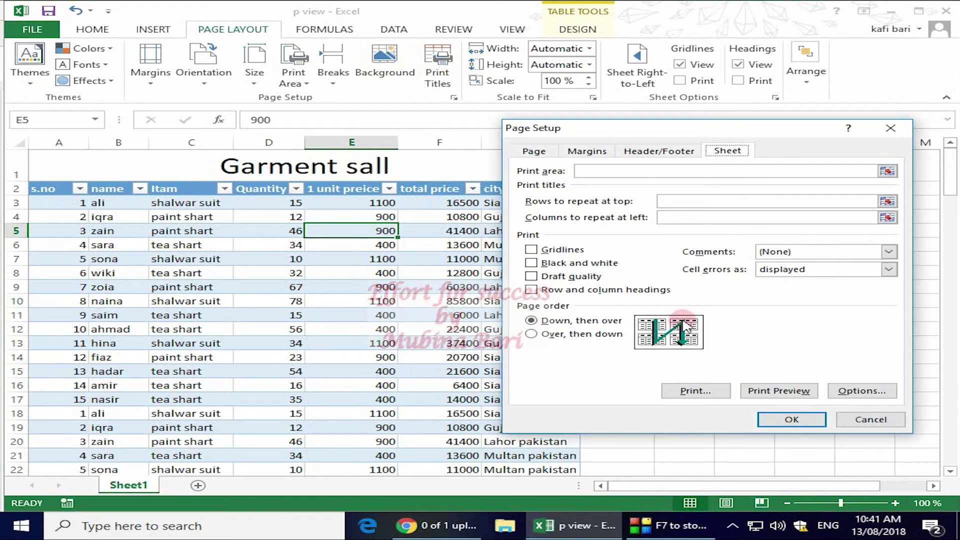
left_click_drag(748, 128, 795, 123)
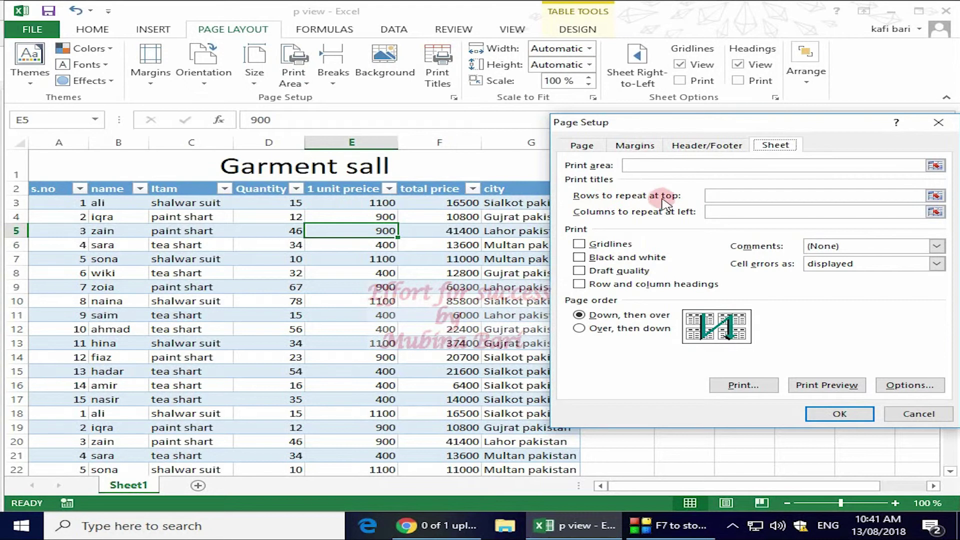
left_click(711, 195)
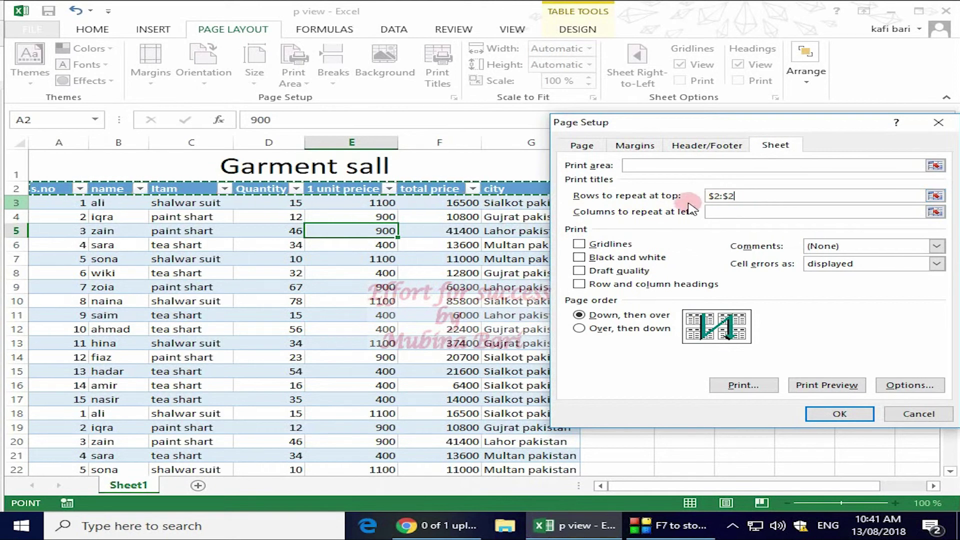
left_click(845, 414)
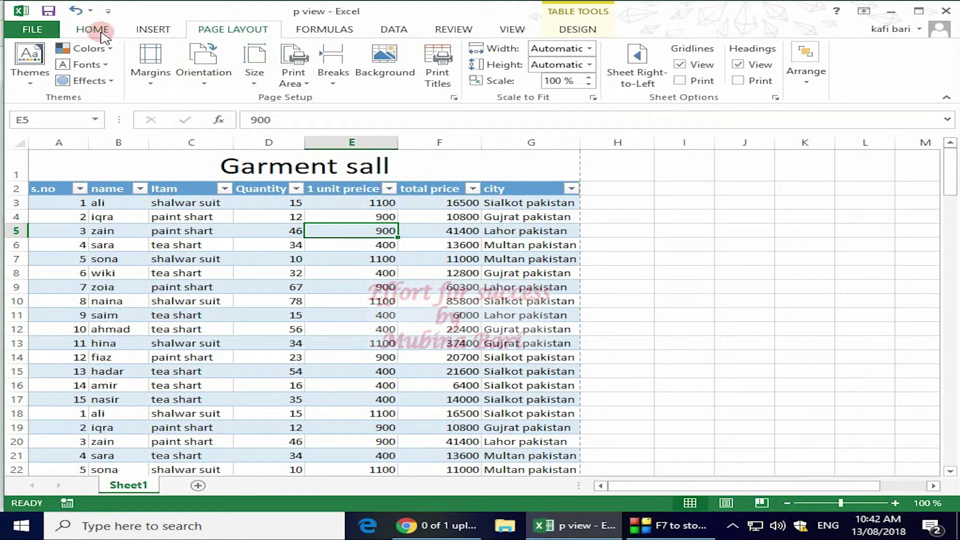
- Open the print preview and examine the repeated heading row on all four pages, ending back on page 1
key("ctrl+p")
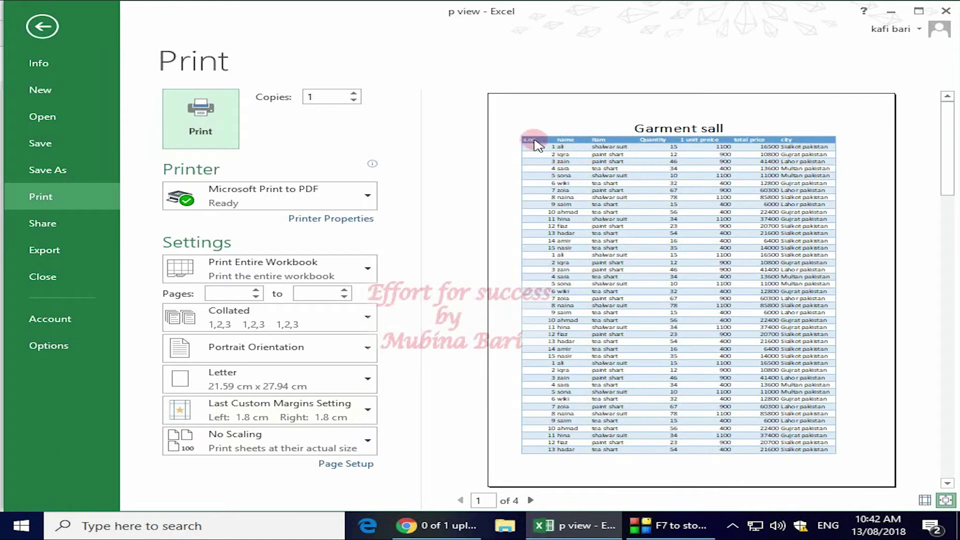
left_click(530, 500)
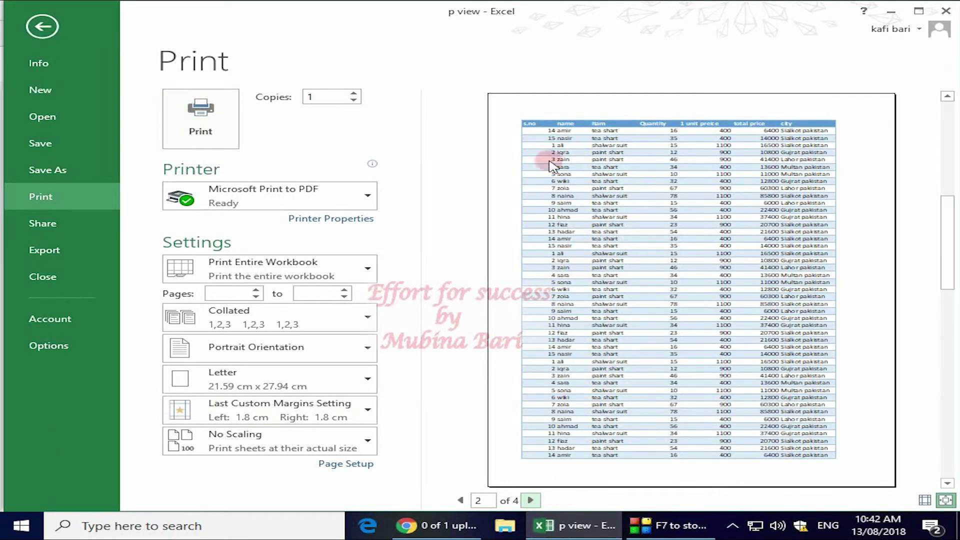
left_click(531, 500)
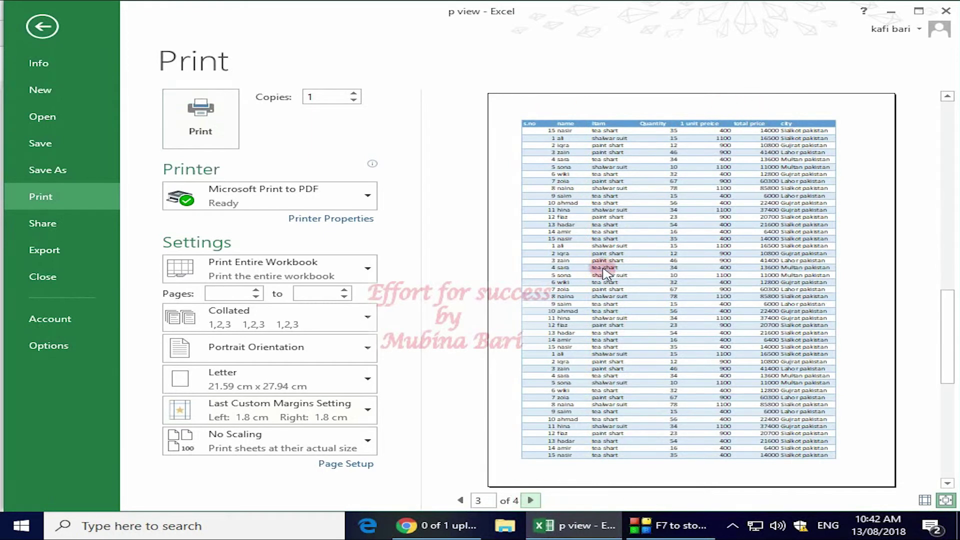
left_click(532, 500)
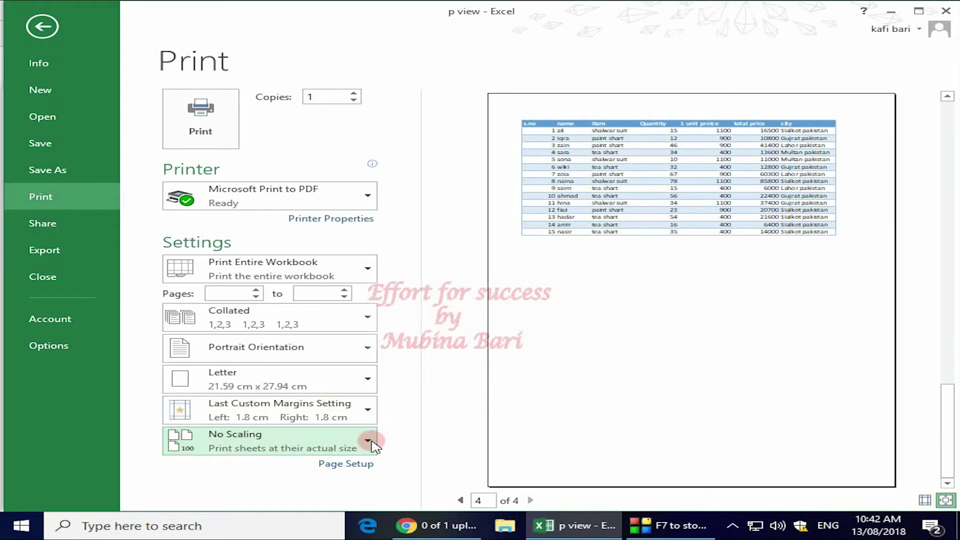
left_click(370, 442)
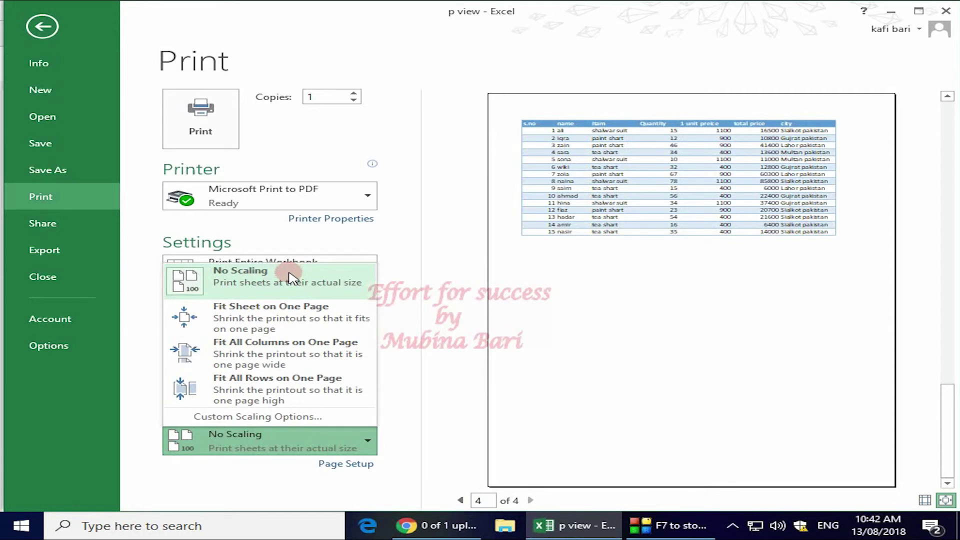
left_click(458, 502)
left_click(459, 501)
left_click(460, 502)
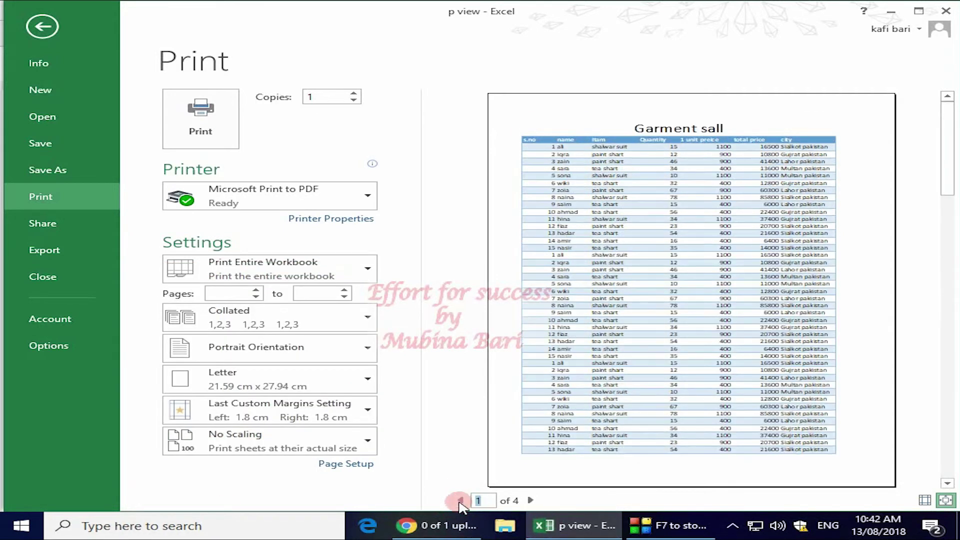
- Try the Fit Sheet on One Page scaling for the printout, and restore No Scaling
left_click(367, 442)
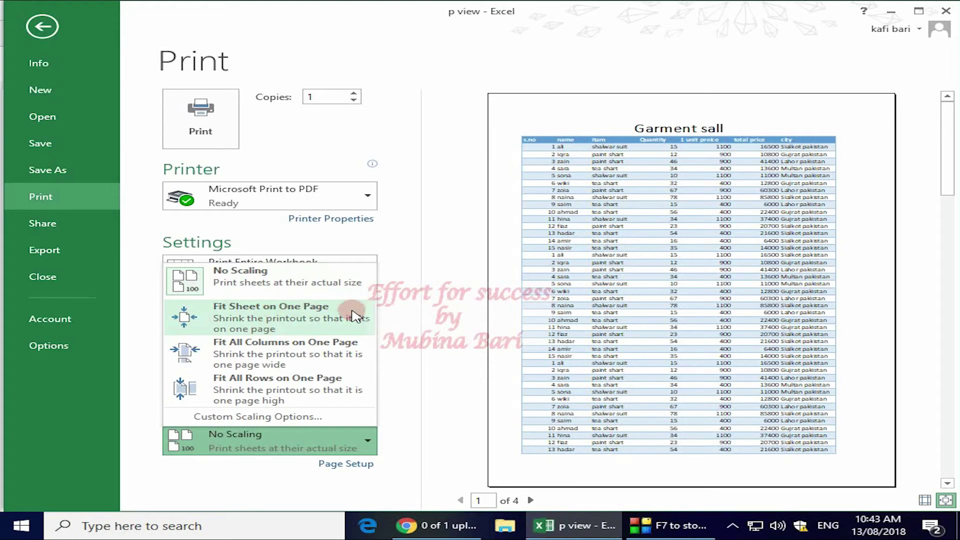
left_click(333, 322)
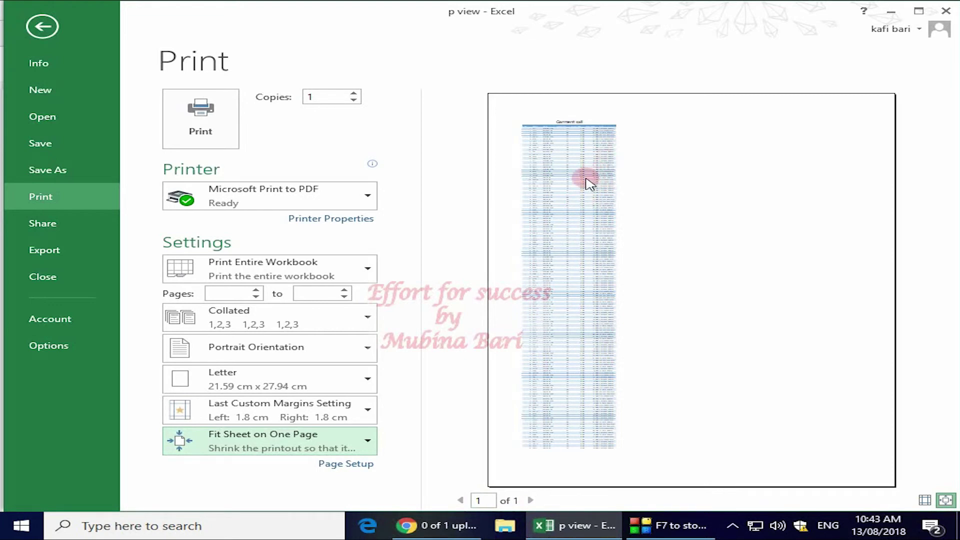
left_click(368, 440)
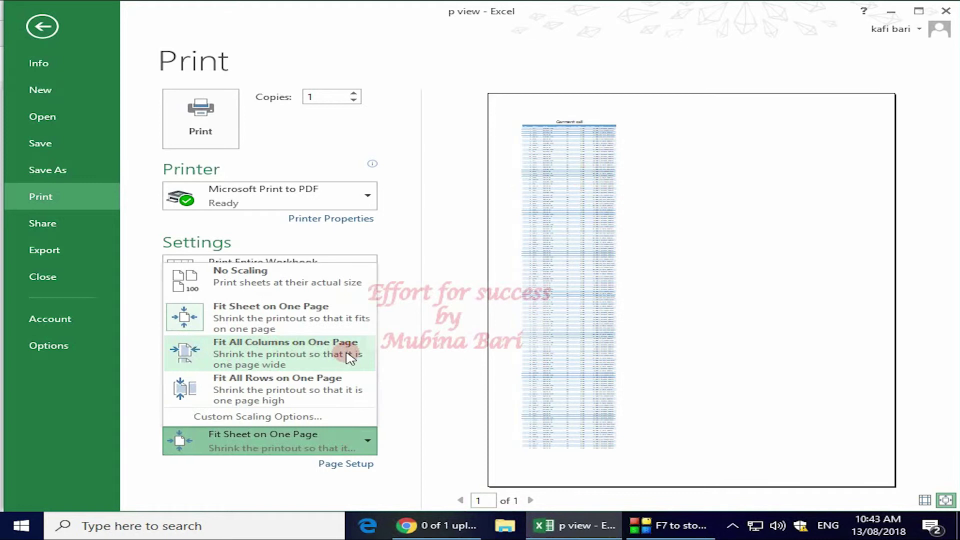
left_click(326, 282)
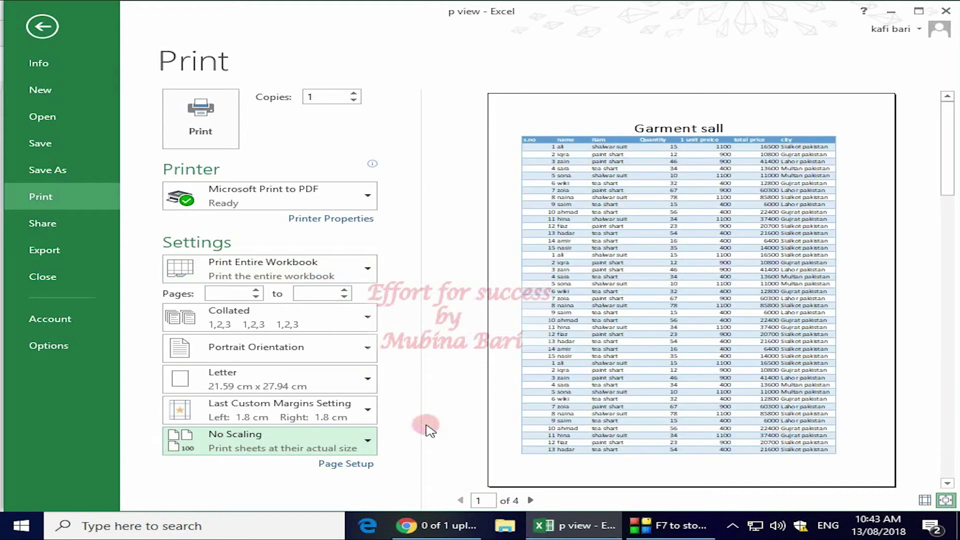
- Try the Fit All Columns on One Page and Fit All Rows on One Page scaling, and restore No Scaling
left_click(366, 440)
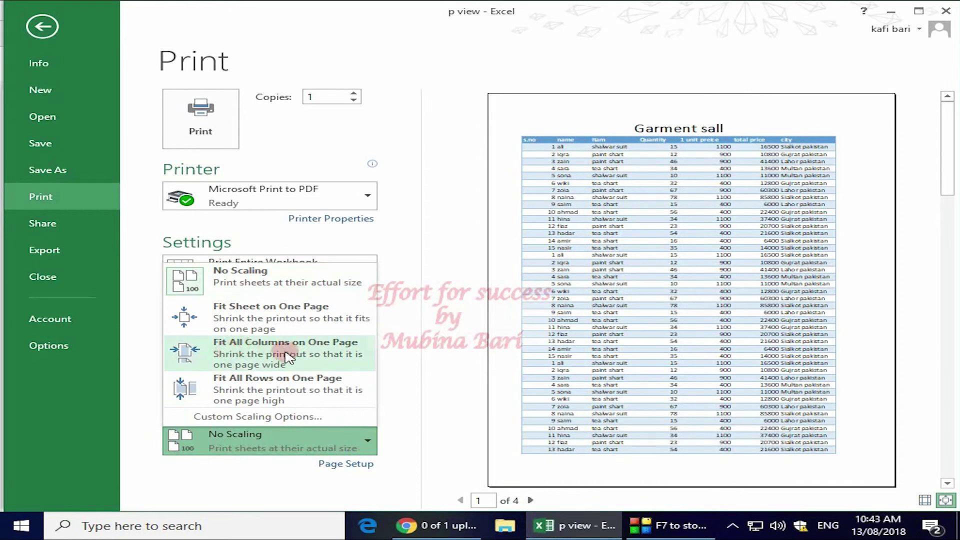
left_click(313, 358)
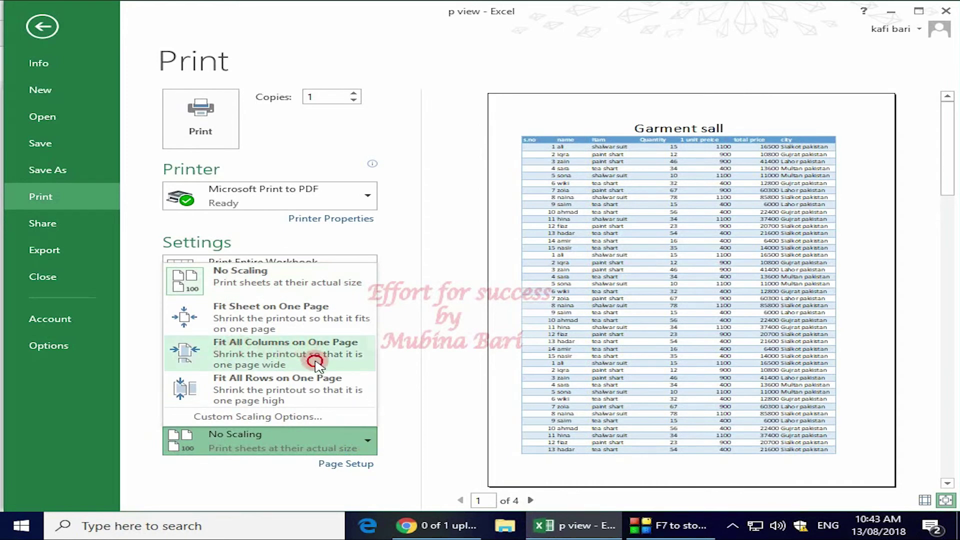
left_click(315, 360)
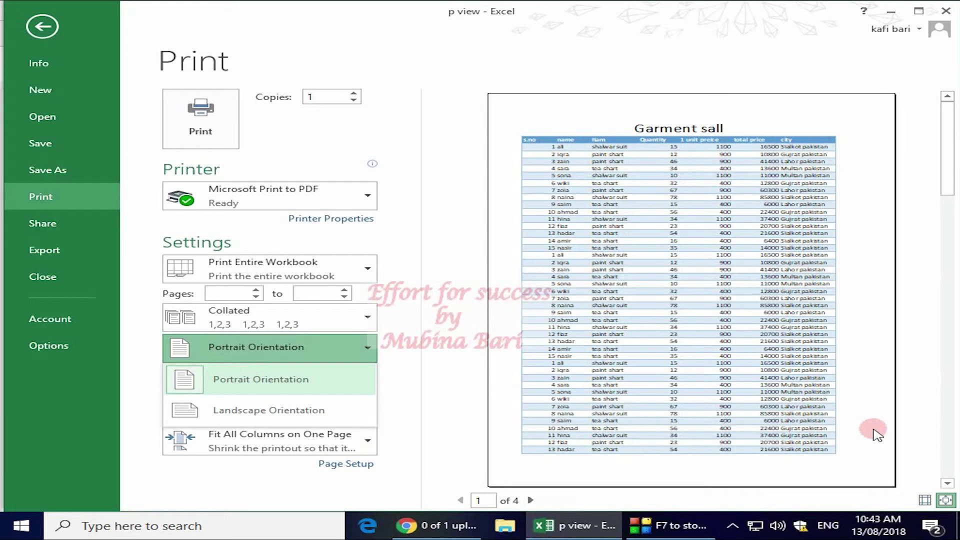
left_click(368, 442)
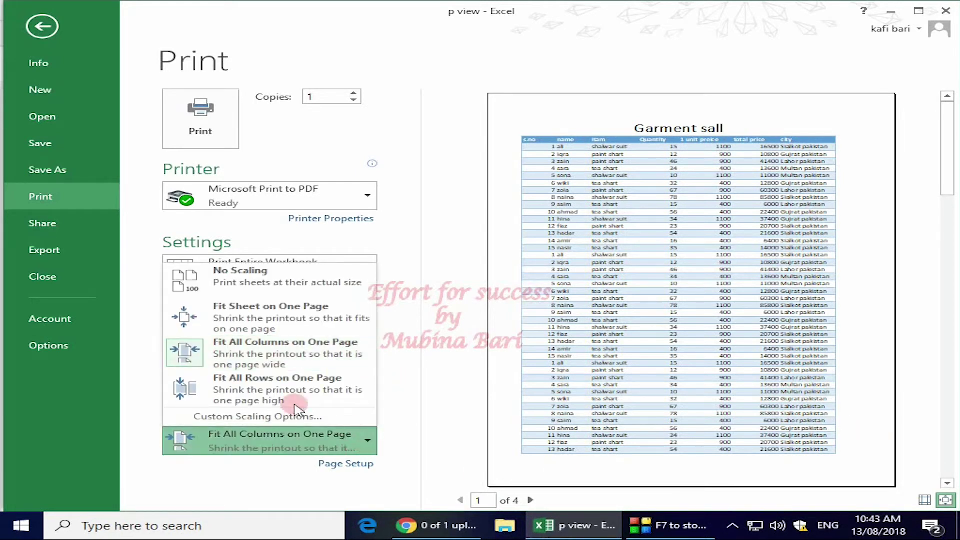
left_click(324, 403)
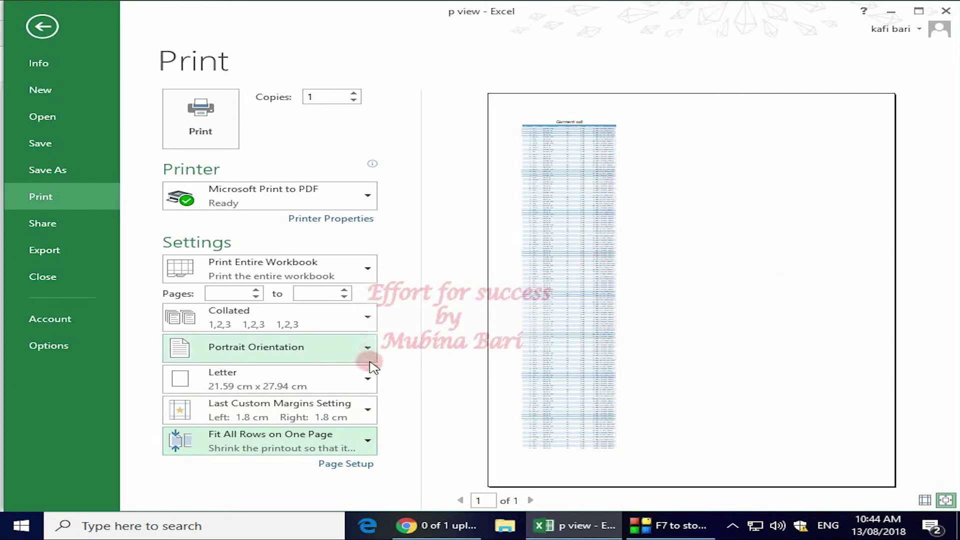
left_click(368, 439)
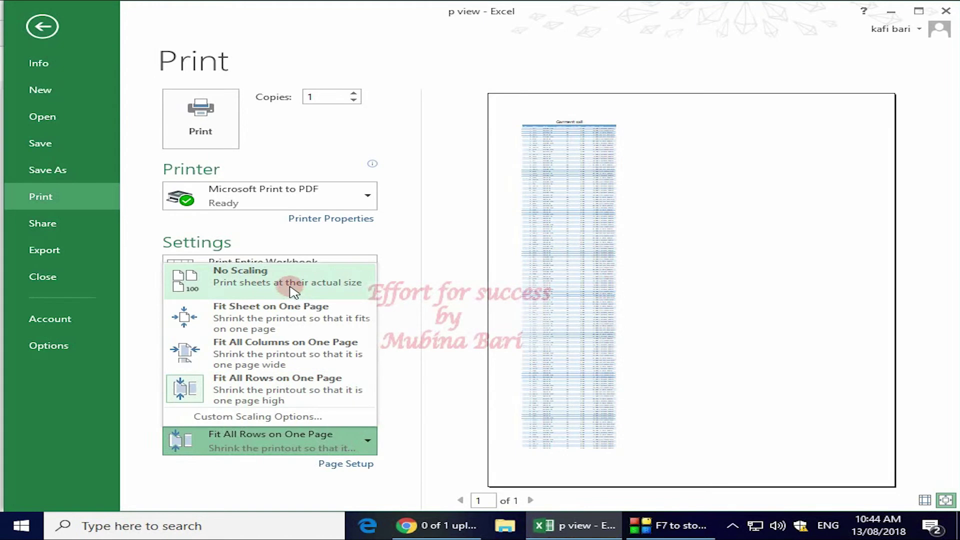
left_click(293, 291)
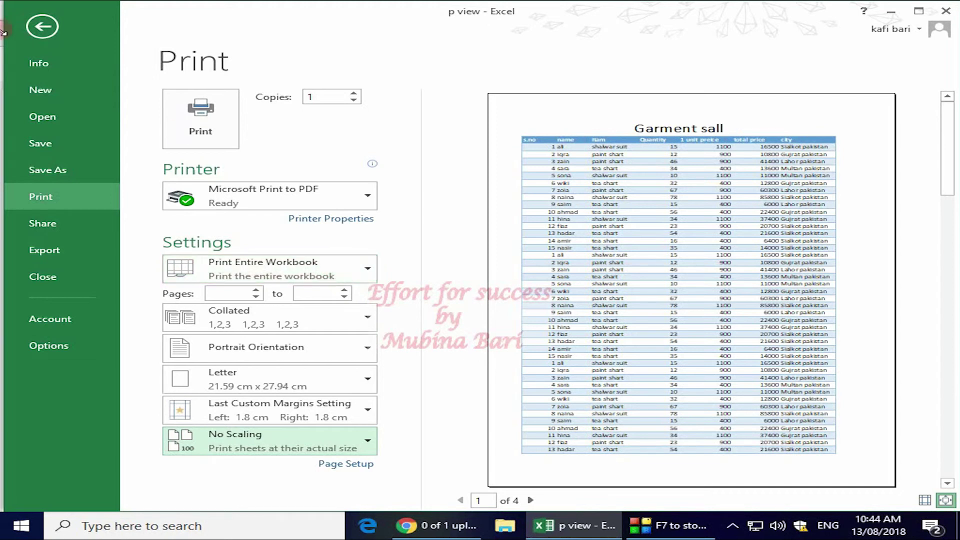
- Return from the print preview to the worksheet and view the page-count choices for the printout's width and height
left_click(50, 22)
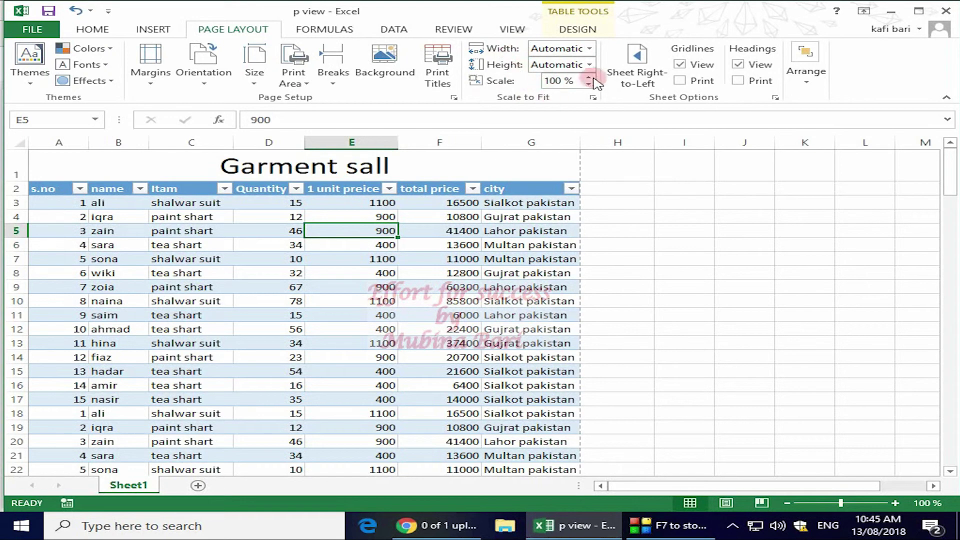
left_click(590, 49)
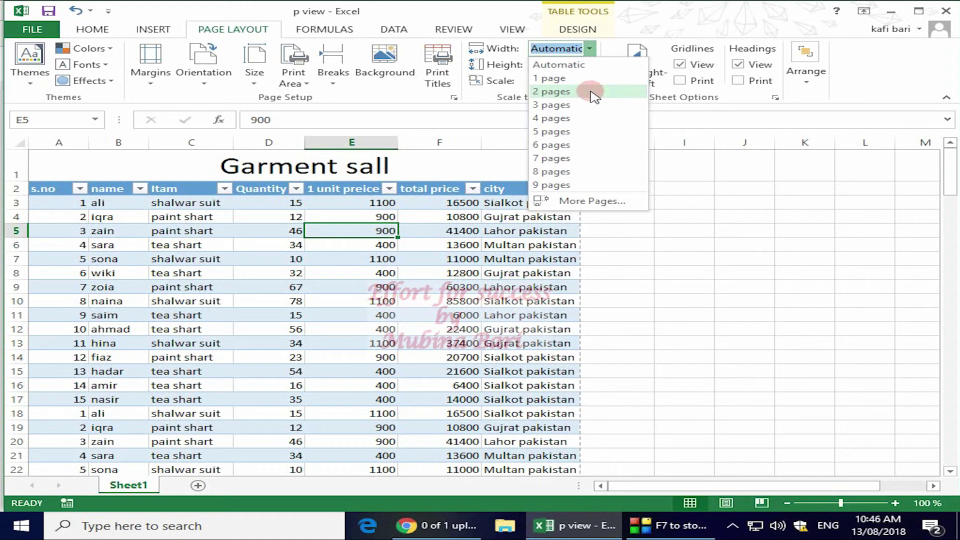
left_click(754, 240)
left_click(590, 65)
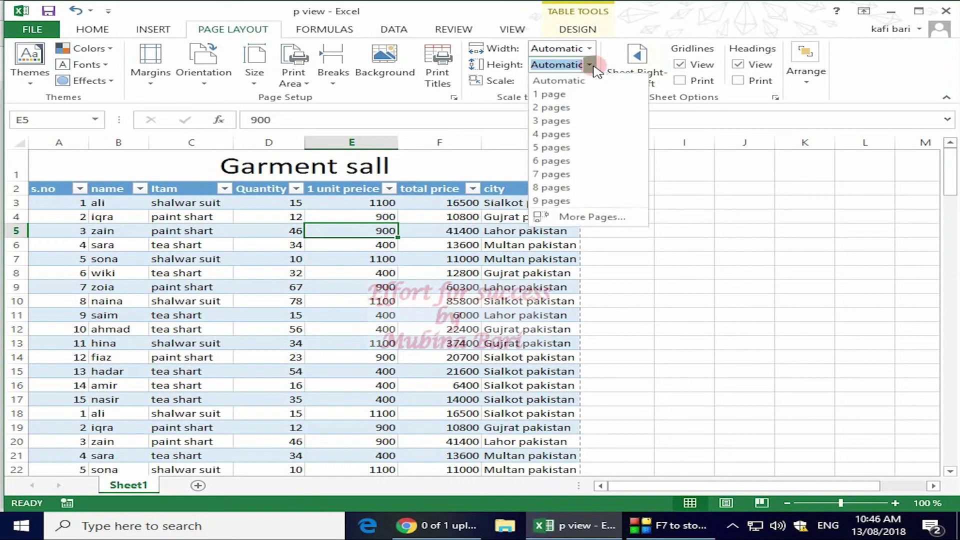
left_click(676, 173)
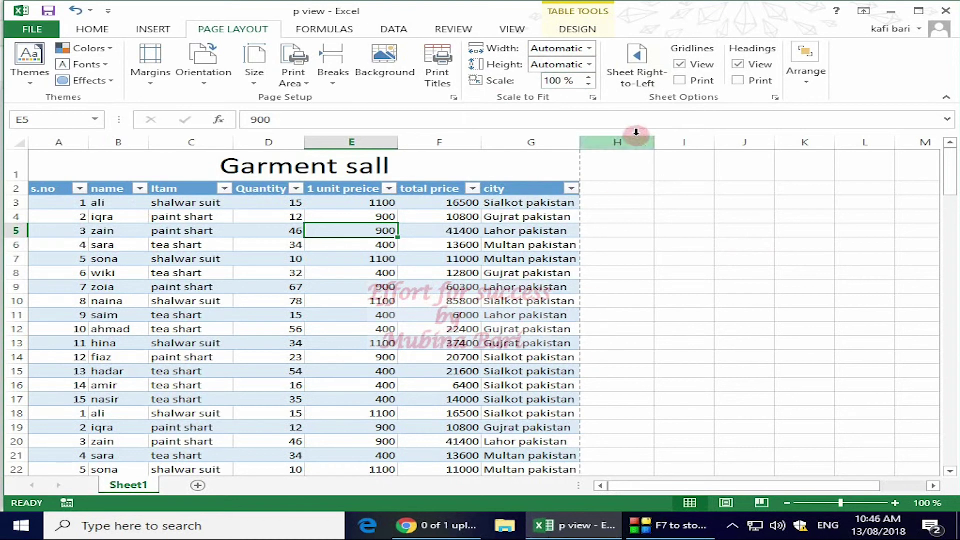
- Try print scales of 110 % and 105 % for the worksheet, and restore the scale to 100 %
left_click(589, 78)
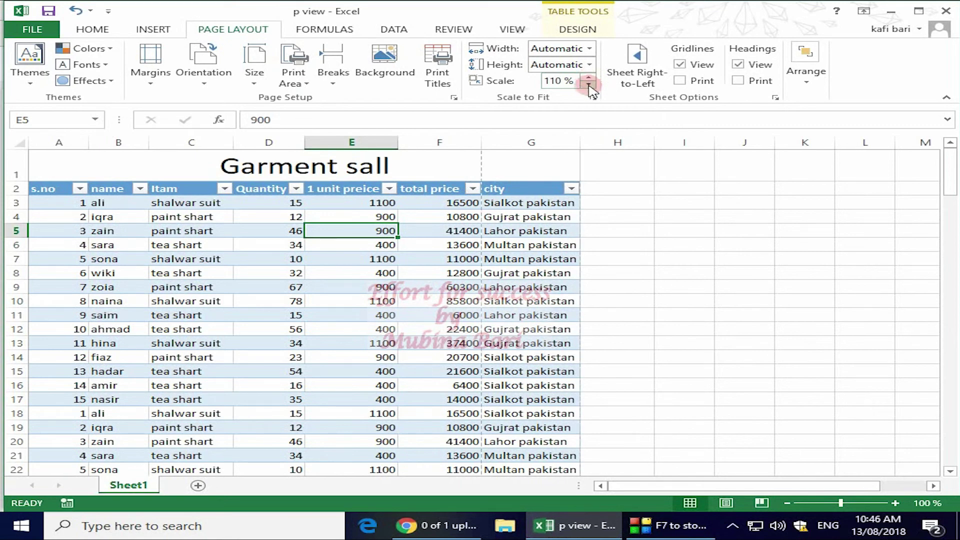
left_click(590, 86)
left_click(589, 77)
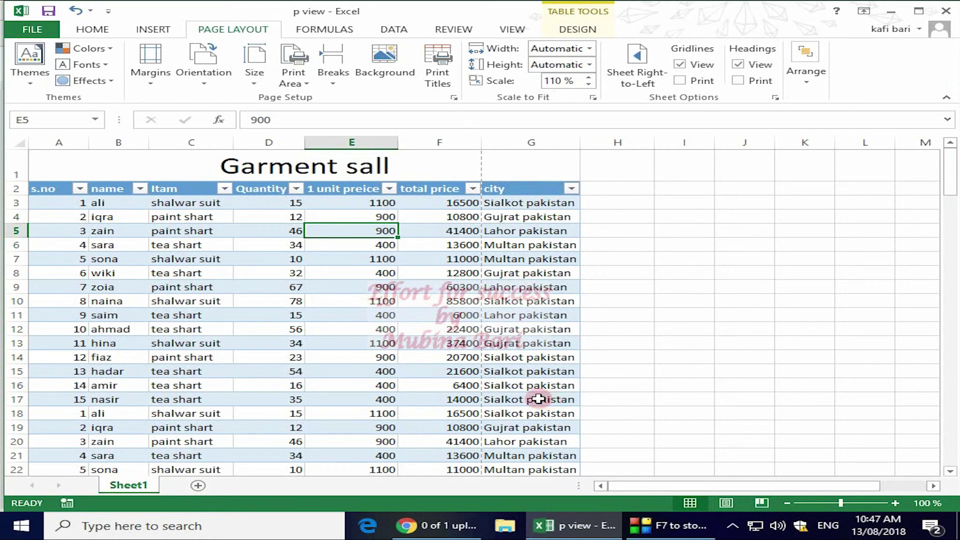
left_click(593, 85)
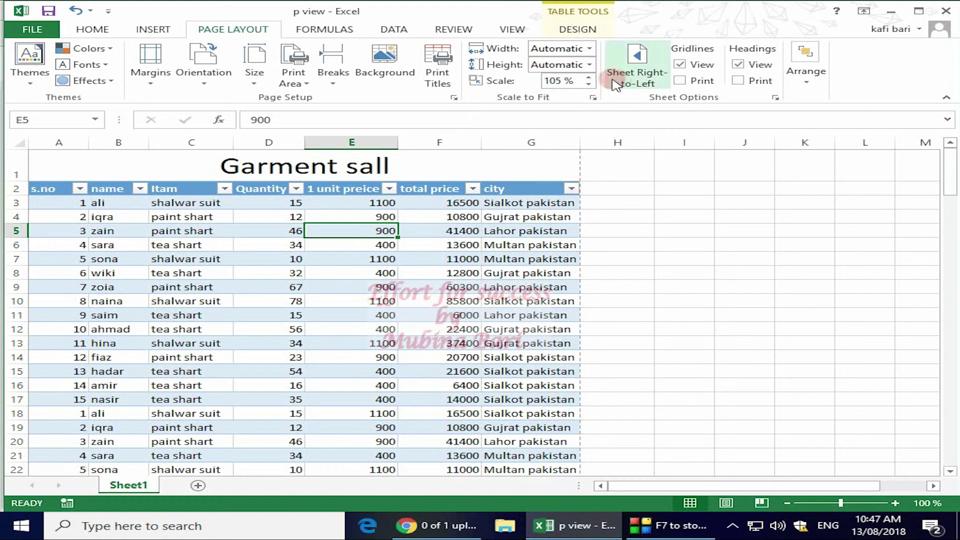
left_click(589, 85)
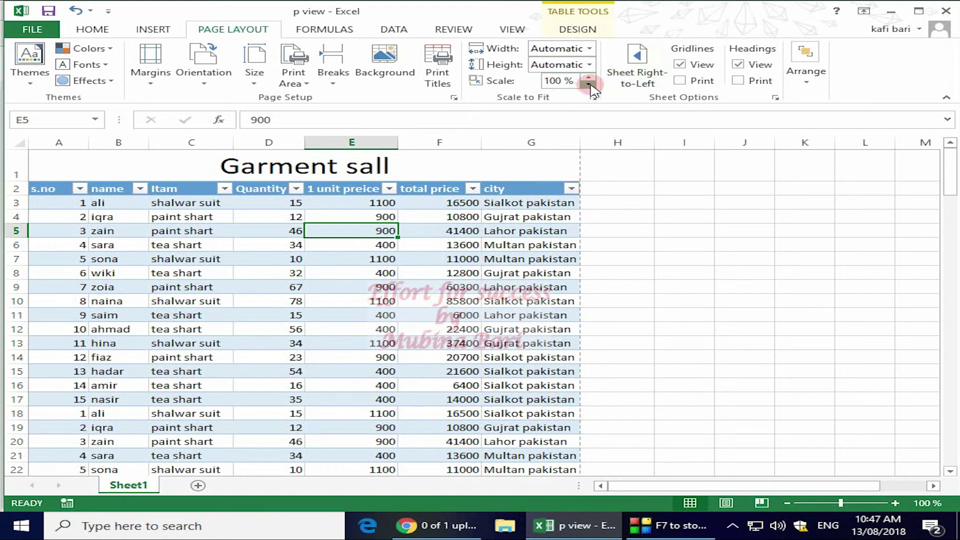
left_click(589, 85)
left_click(588, 76)
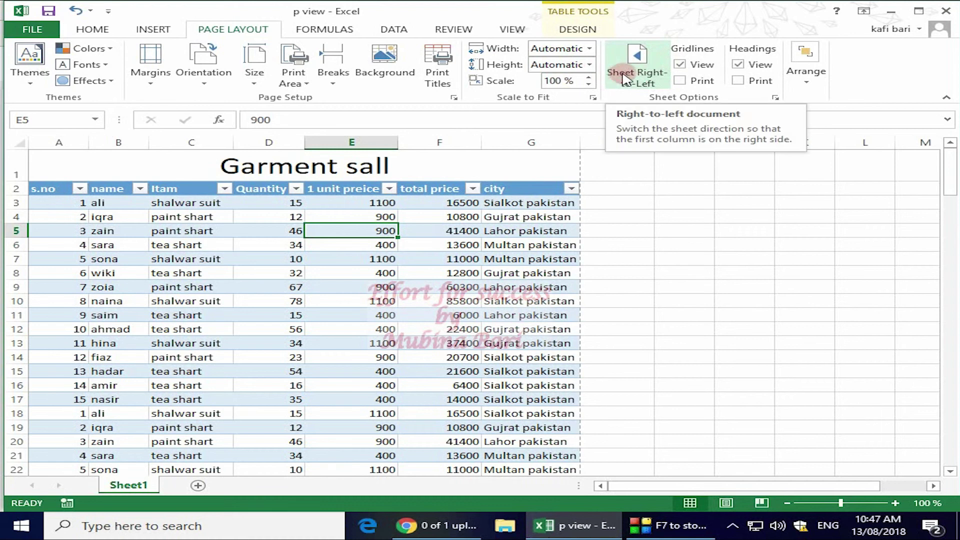
- Try the right-to-left direction for the sheet, and restore the left-to-right layout
left_click(640, 57)
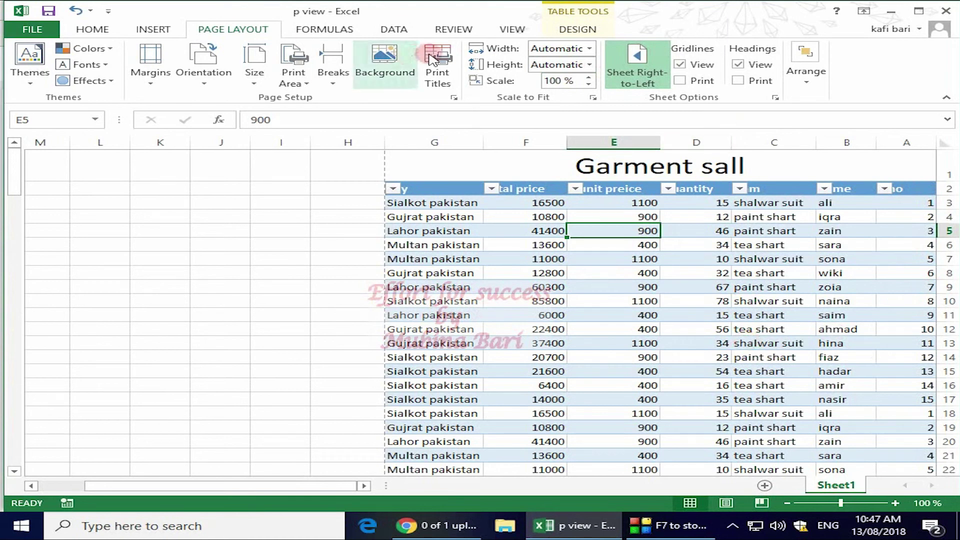
left_click(640, 55)
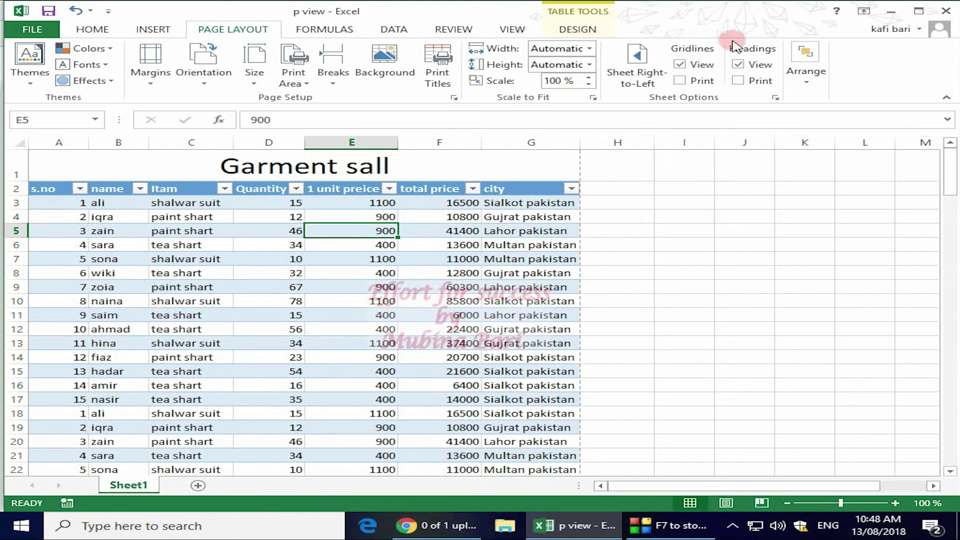
- Try hiding the sheet's gridlines on screen and including them in the printout, restoring each setting
left_click(680, 65)
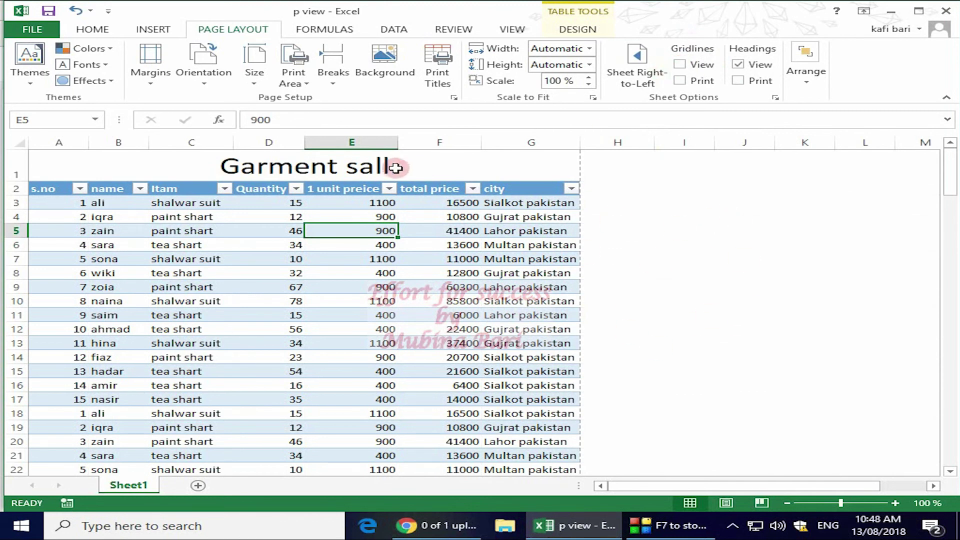
left_click(680, 65)
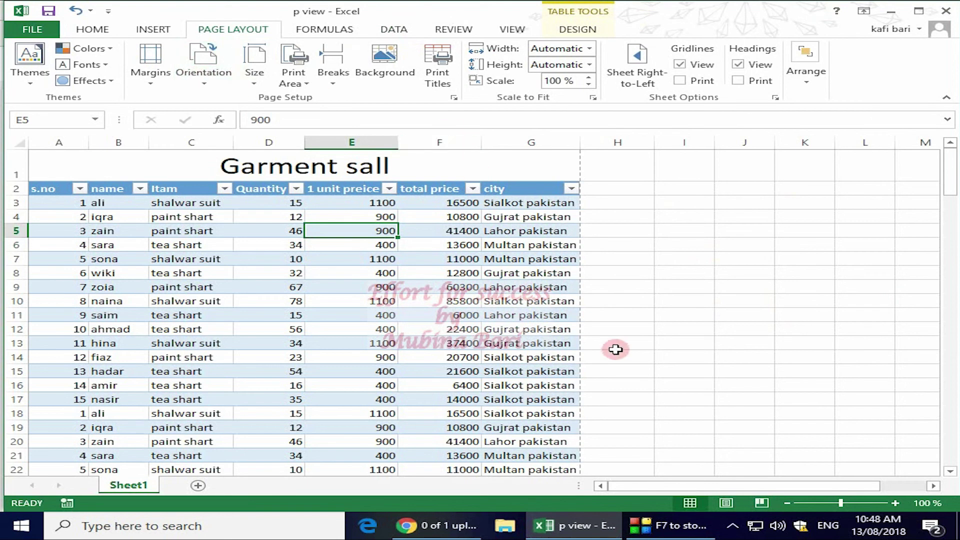
left_click(680, 81)
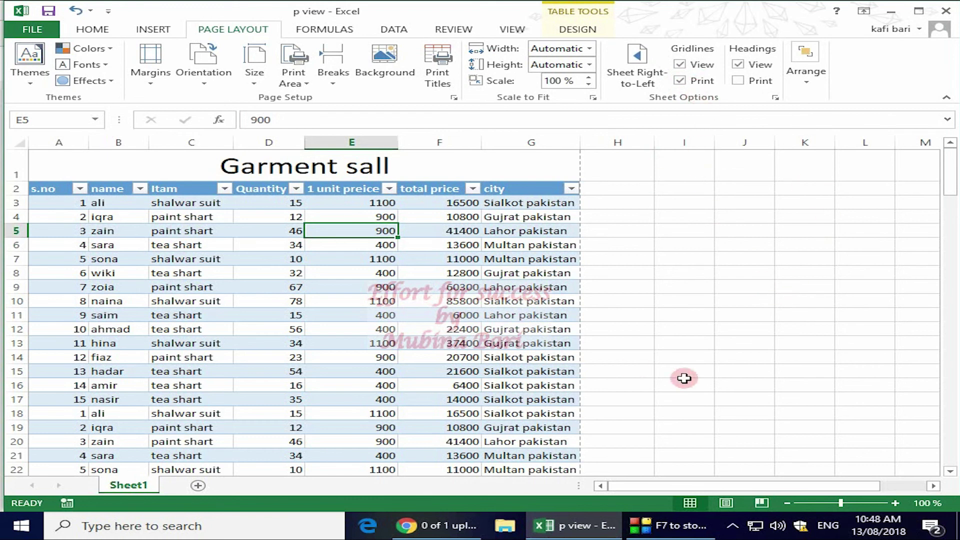
left_click(680, 81)
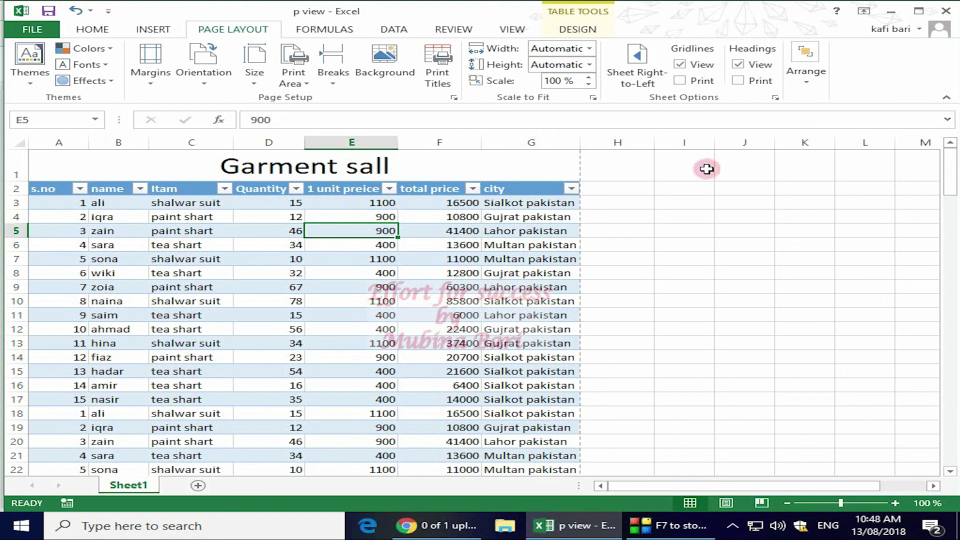
- Try hiding the row and column headings, restore them, and open the Arrange options
left_click(738, 65)
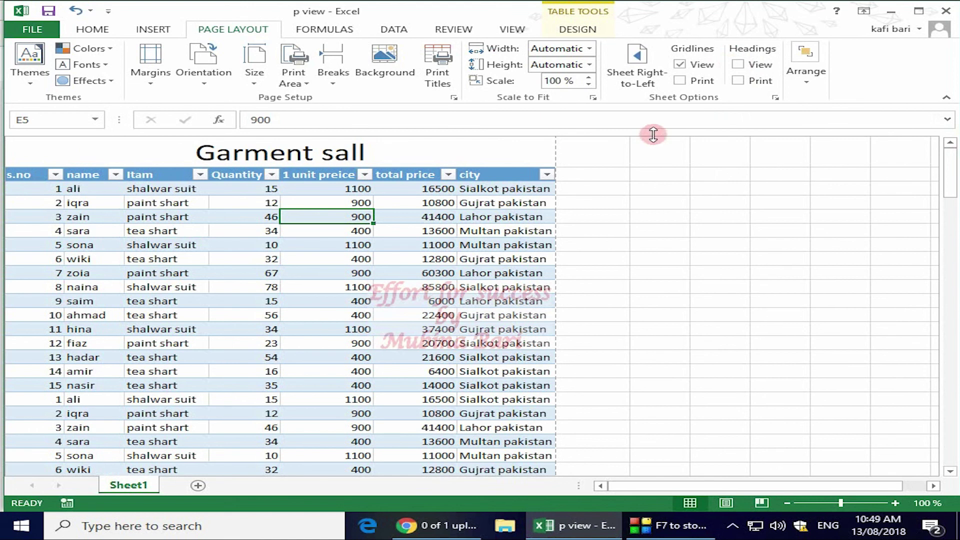
left_click(737, 64)
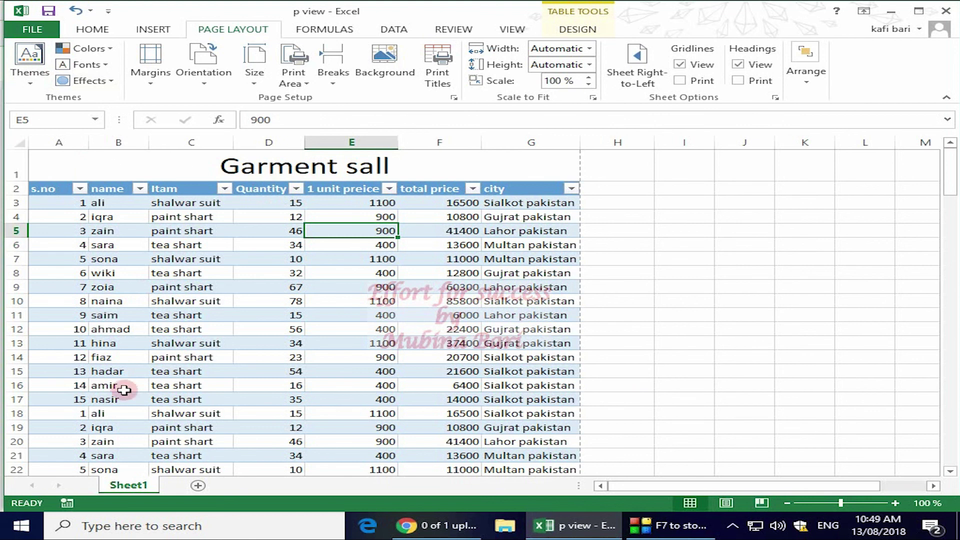
left_click(806, 85)
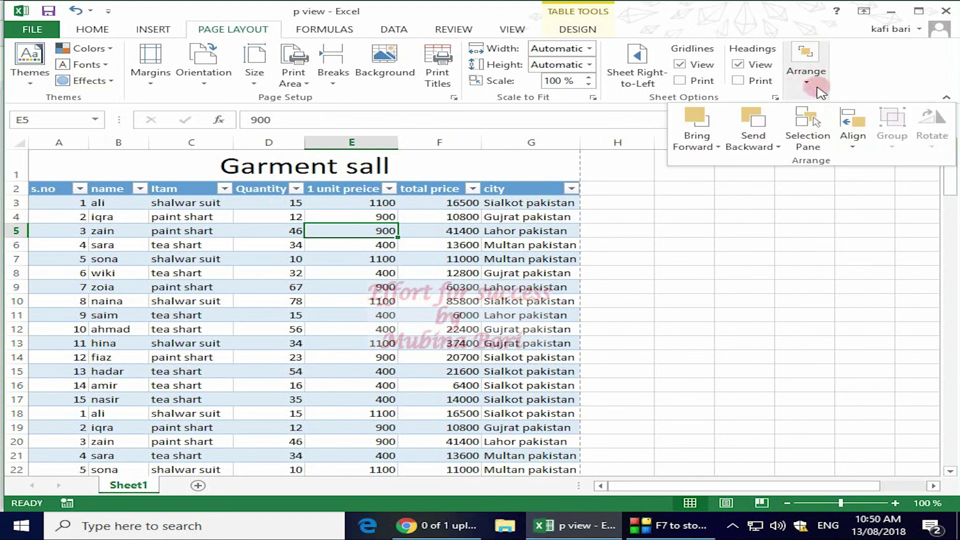